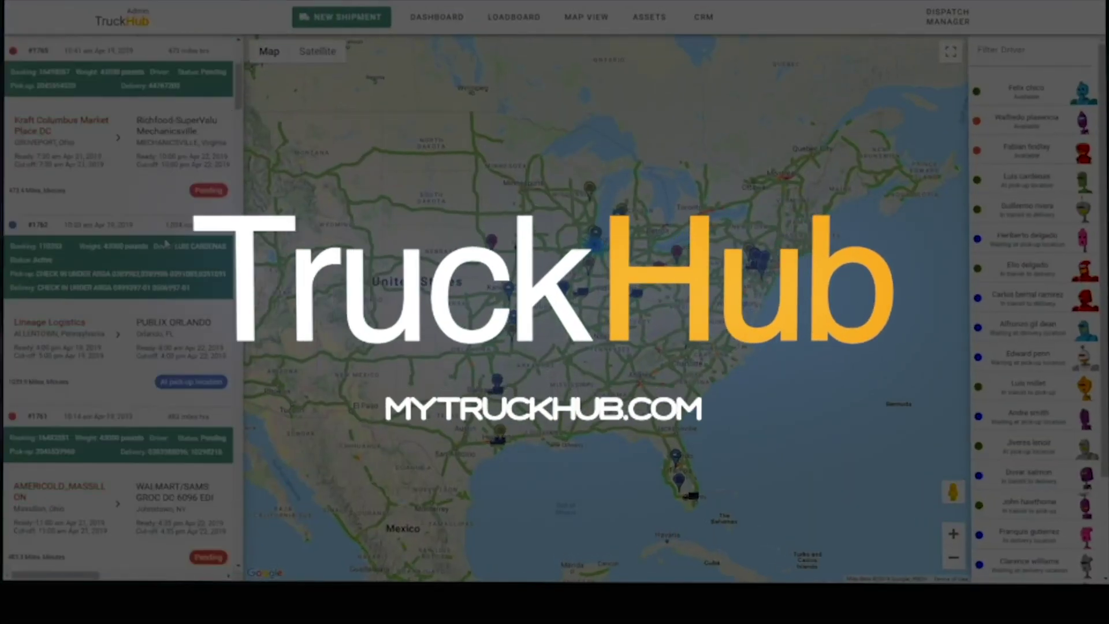
Step: Scroll the TruckHub login form, then preview the open Outlook windows from the taskbar
{"action": "scroll", "coordinate": [166, 243], "scroll_direction": "down", "scroll_amount": 6}
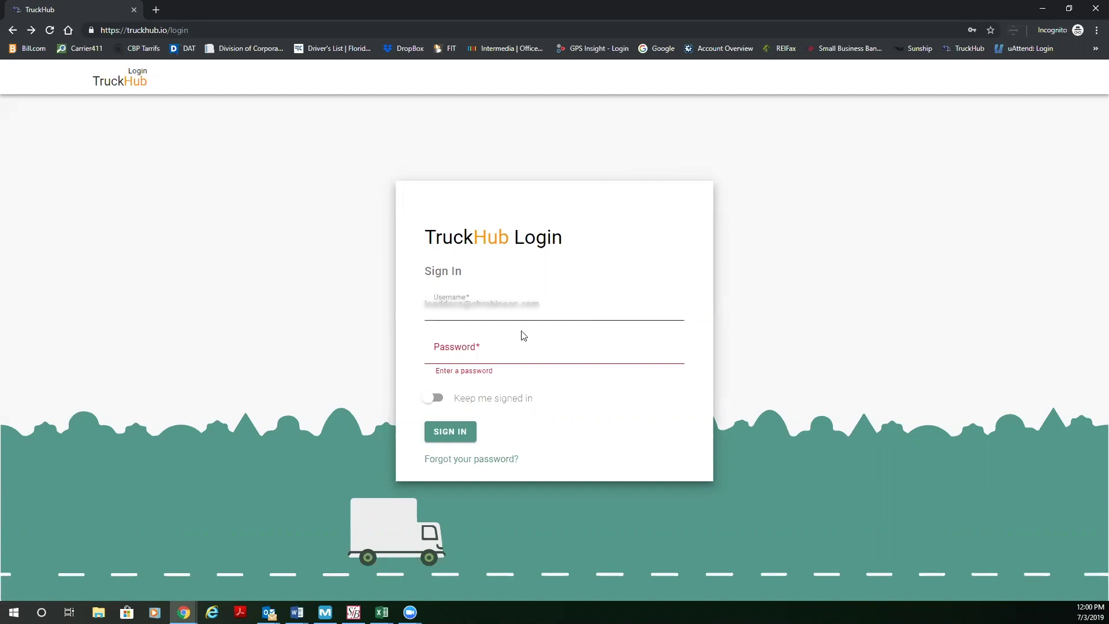
{"action": "left_click", "coordinate": [270, 611]}
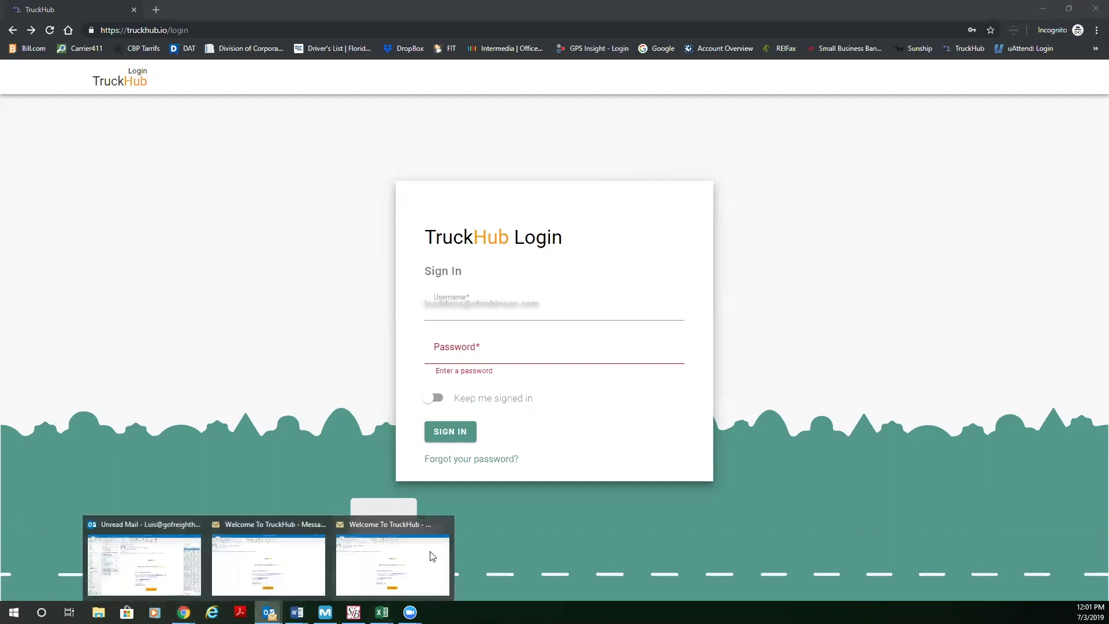
{"action": "left_click", "coordinate": [389, 576]}
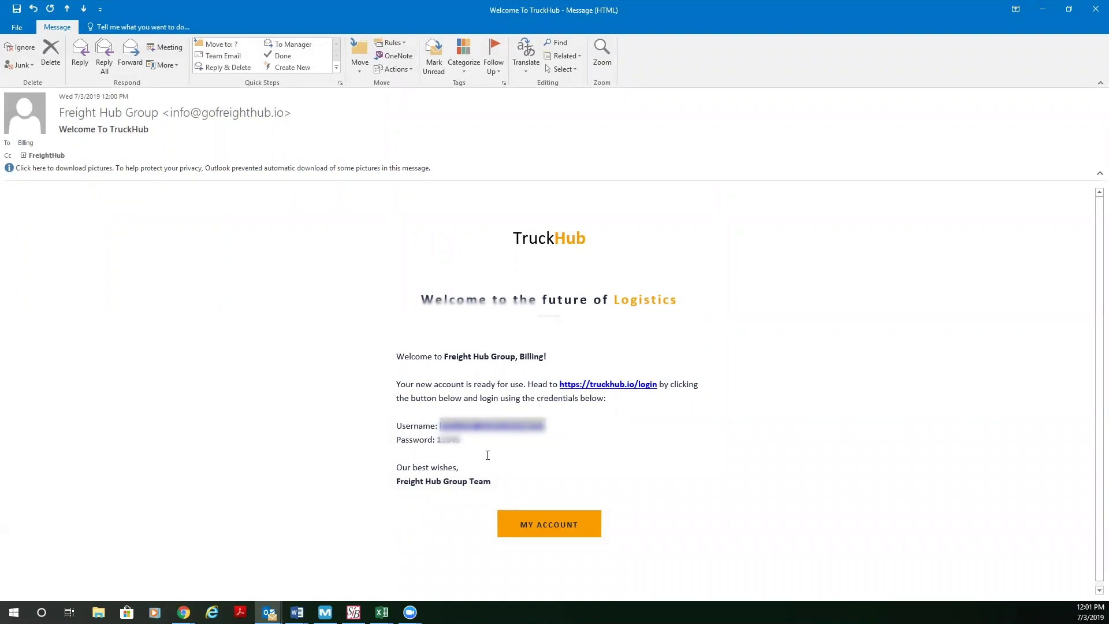
{"action": "mouse_move", "coordinate": [543, 532]}
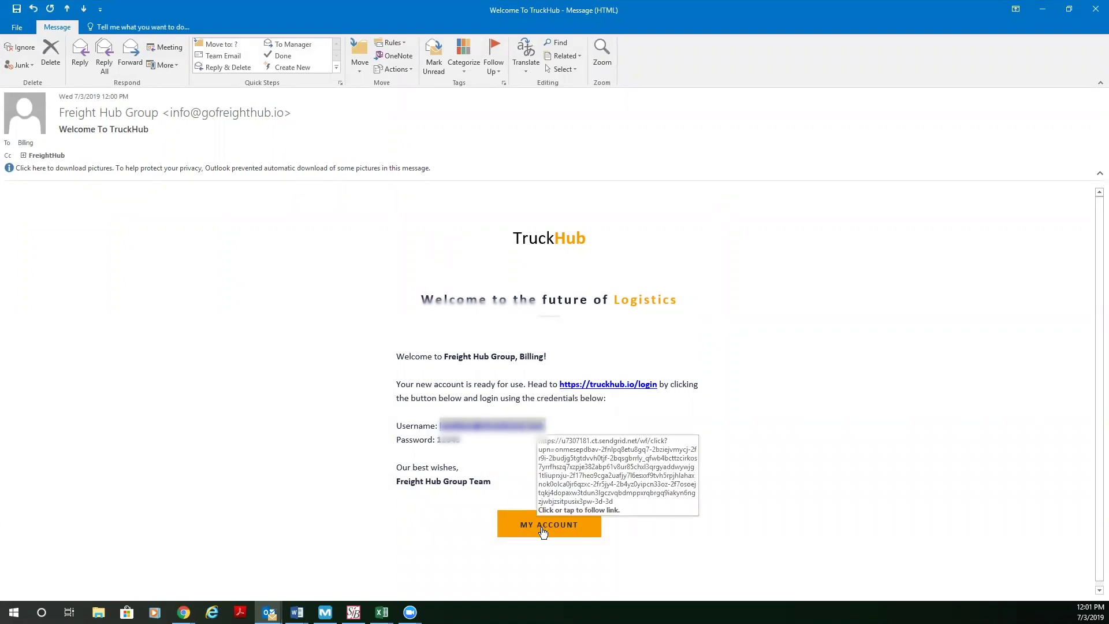
{"action": "left_click", "coordinate": [1042, 12]}
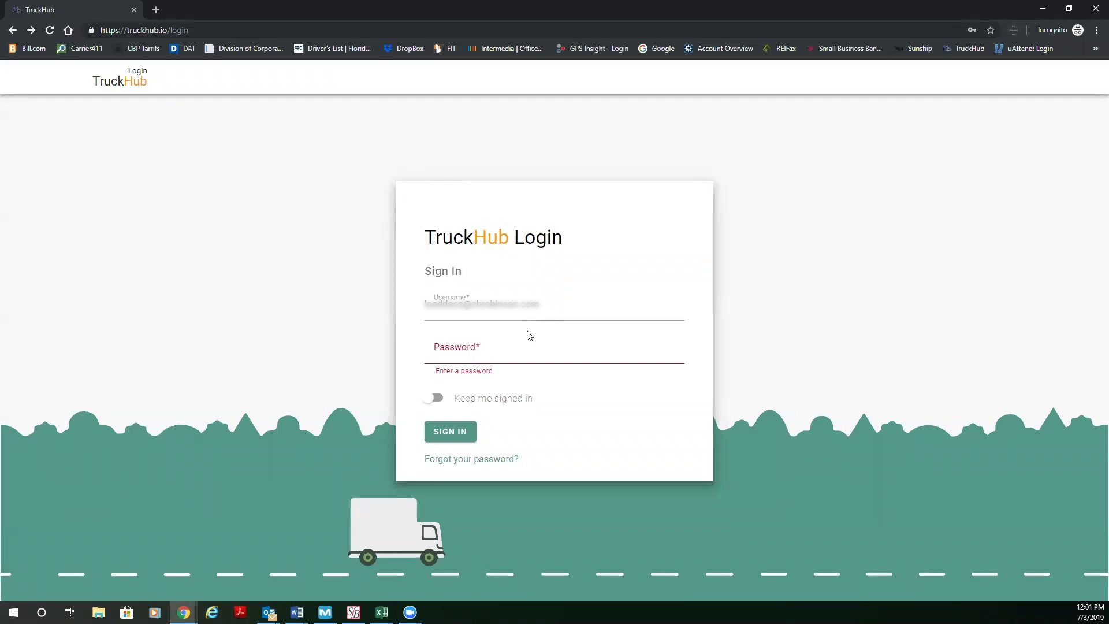
Step: Autofill the account password, then go to the account's Settings page from the account menu
{"action": "left_click", "coordinate": [448, 344]}
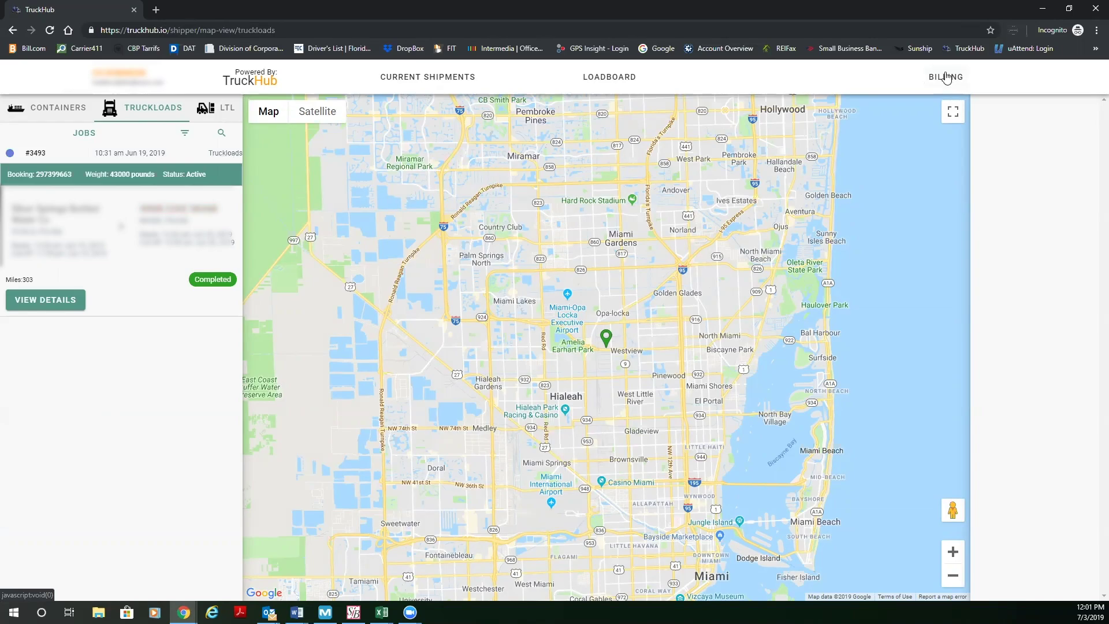
{"action": "left_click", "coordinate": [946, 77]}
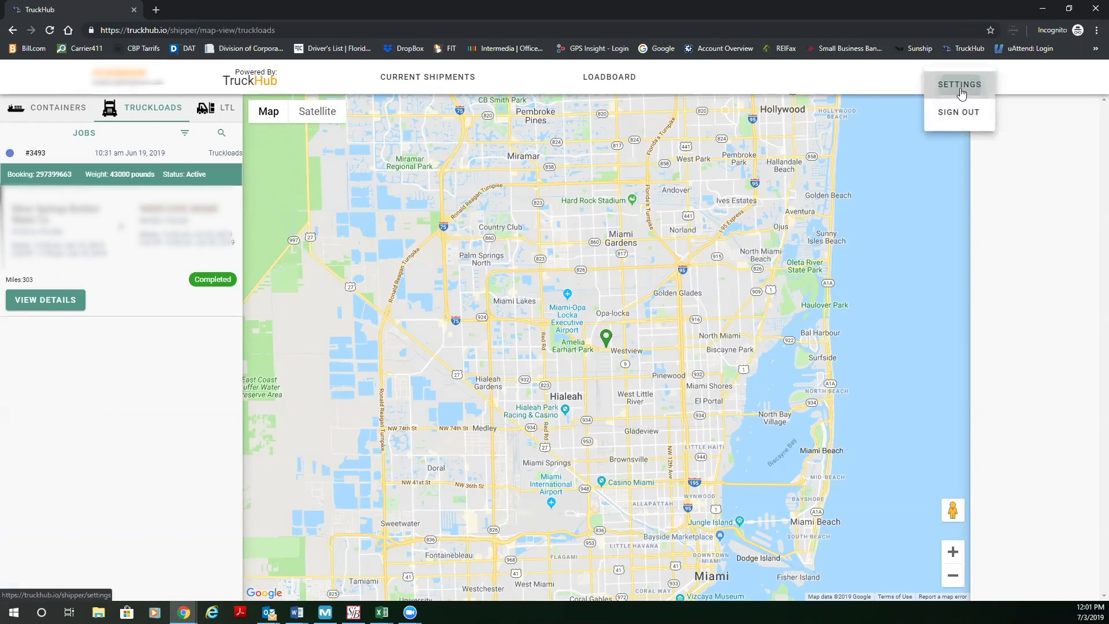
{"action": "left_click", "coordinate": [959, 85]}
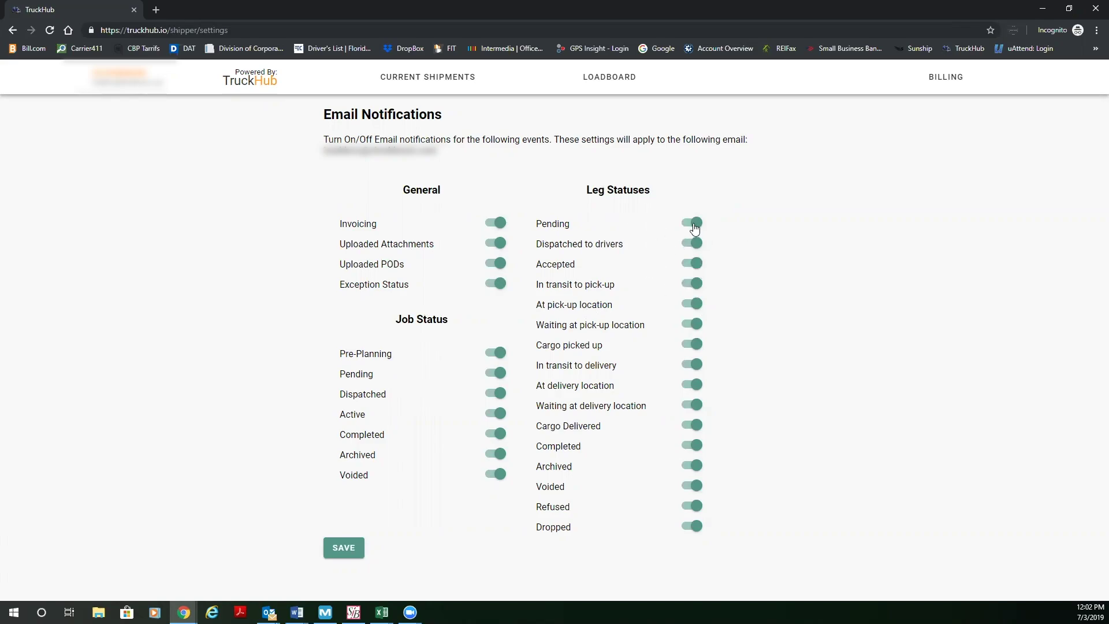
Step: Turn off Dispatched, Accepted, at/waiting pick-up and delivery, and Completed leg notifications, then save
{"action": "left_click", "coordinate": [696, 243]}
{"action": "left_click", "coordinate": [699, 265]}
{"action": "left_click", "coordinate": [696, 304]}
{"action": "left_click", "coordinate": [698, 325]}
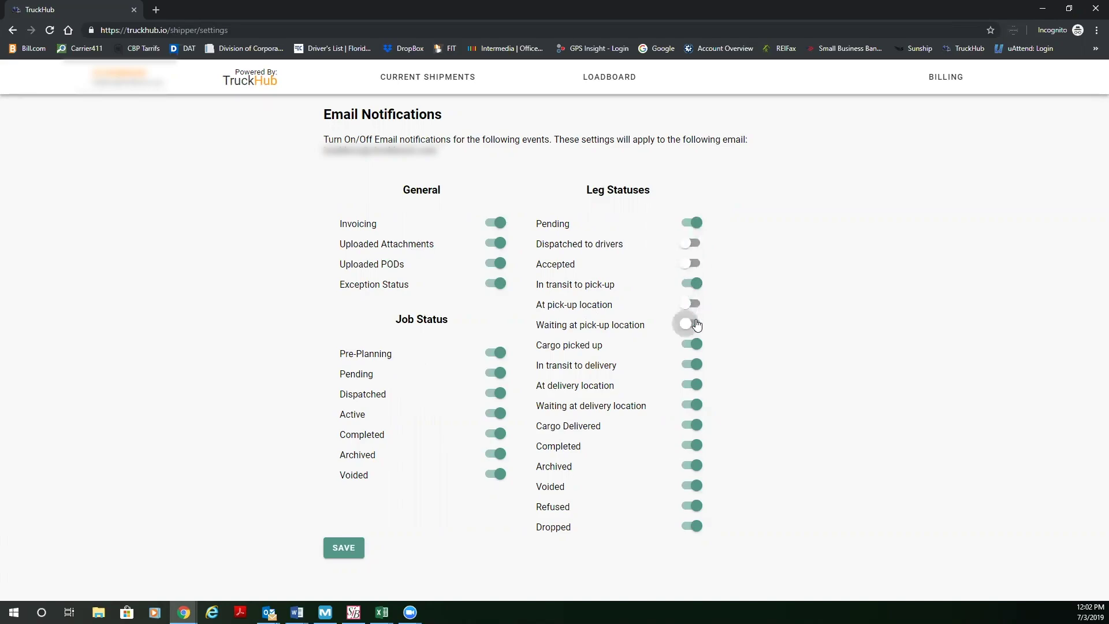
{"action": "left_click", "coordinate": [695, 384]}
{"action": "left_click", "coordinate": [696, 404]}
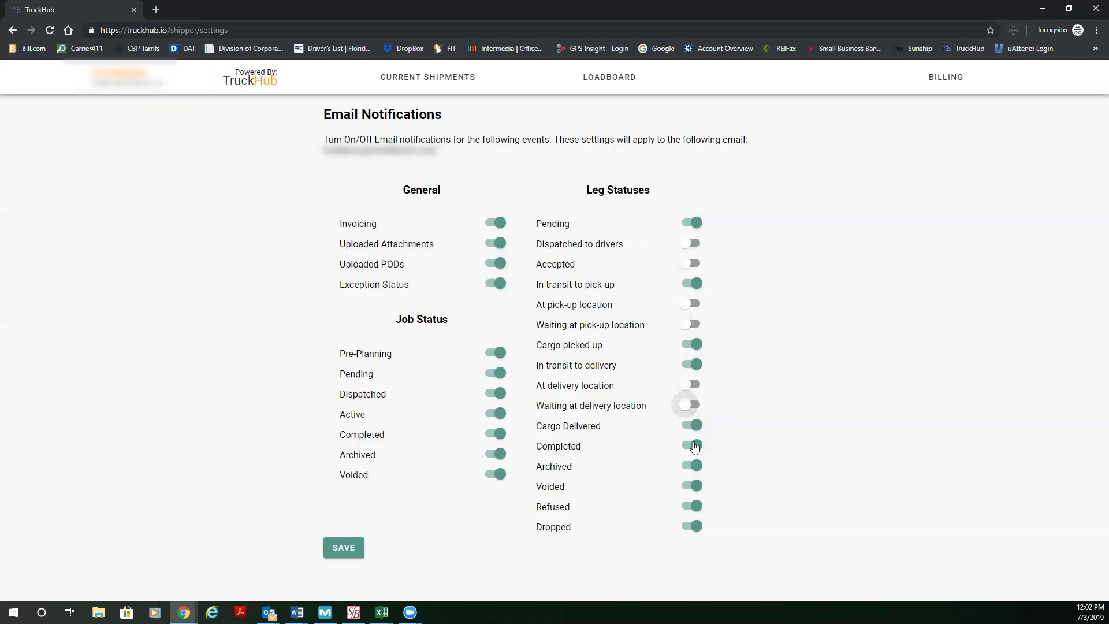
{"action": "left_click", "coordinate": [695, 446]}
{"action": "left_click", "coordinate": [354, 548]}
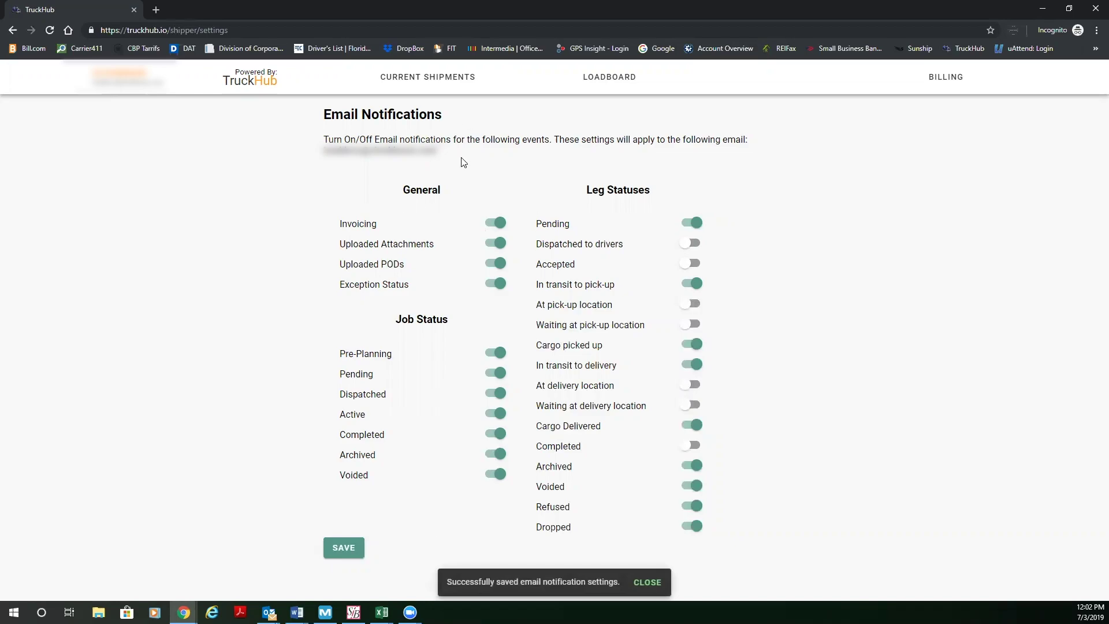
Step: Browse the Containers, Truckloads and LTL shipment maps, ending on Truckloads with the job filter open
{"action": "left_click", "coordinate": [430, 88]}
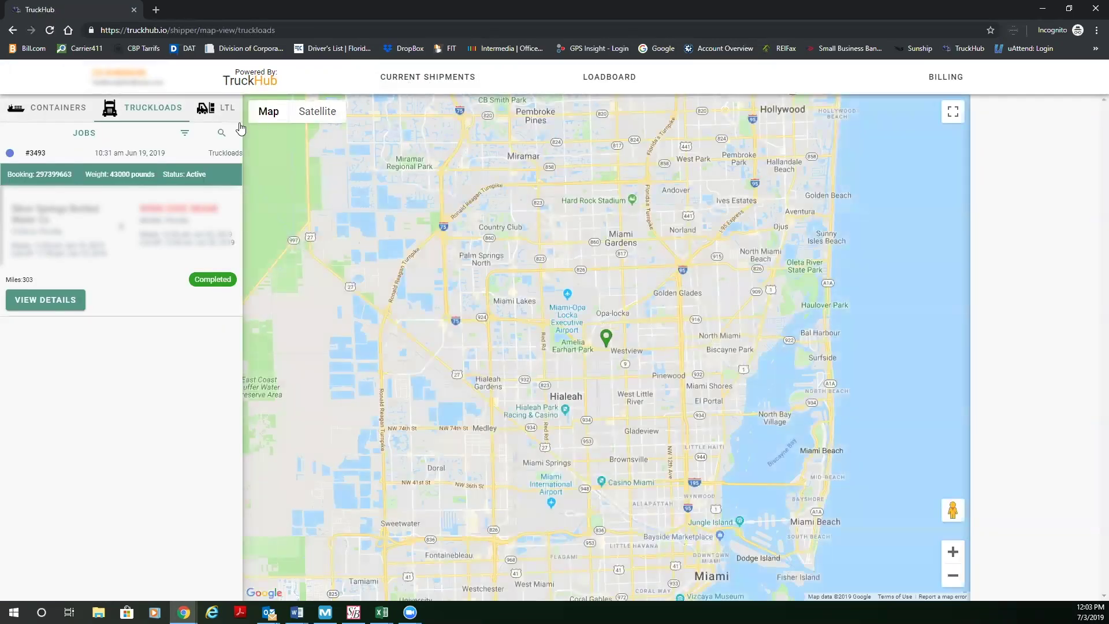
{"action": "left_click", "coordinate": [73, 113]}
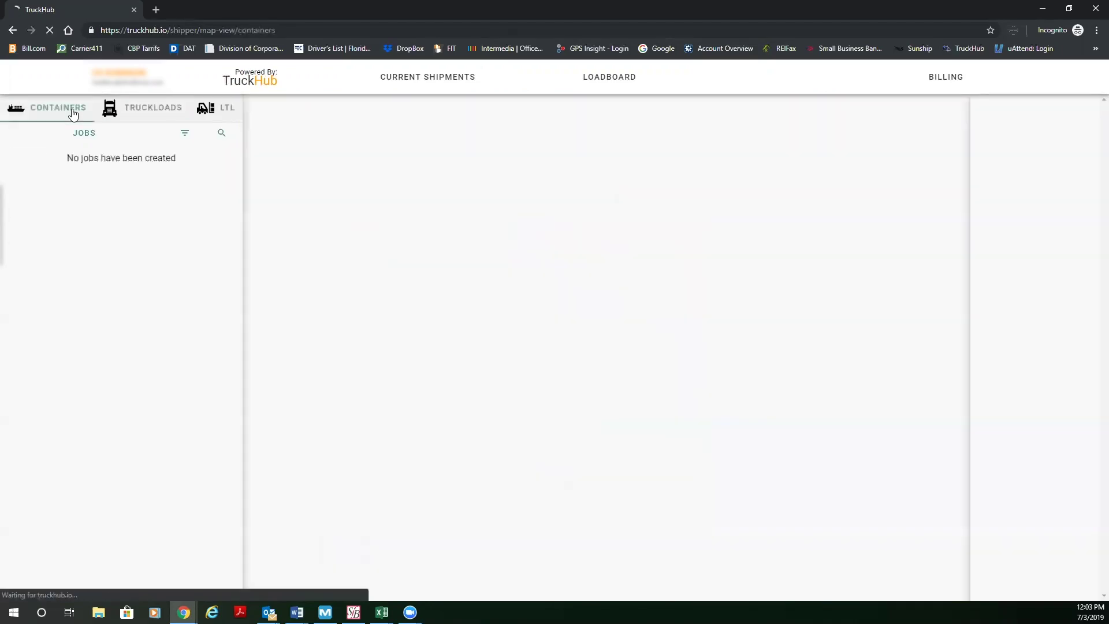
{"action": "left_click", "coordinate": [136, 111]}
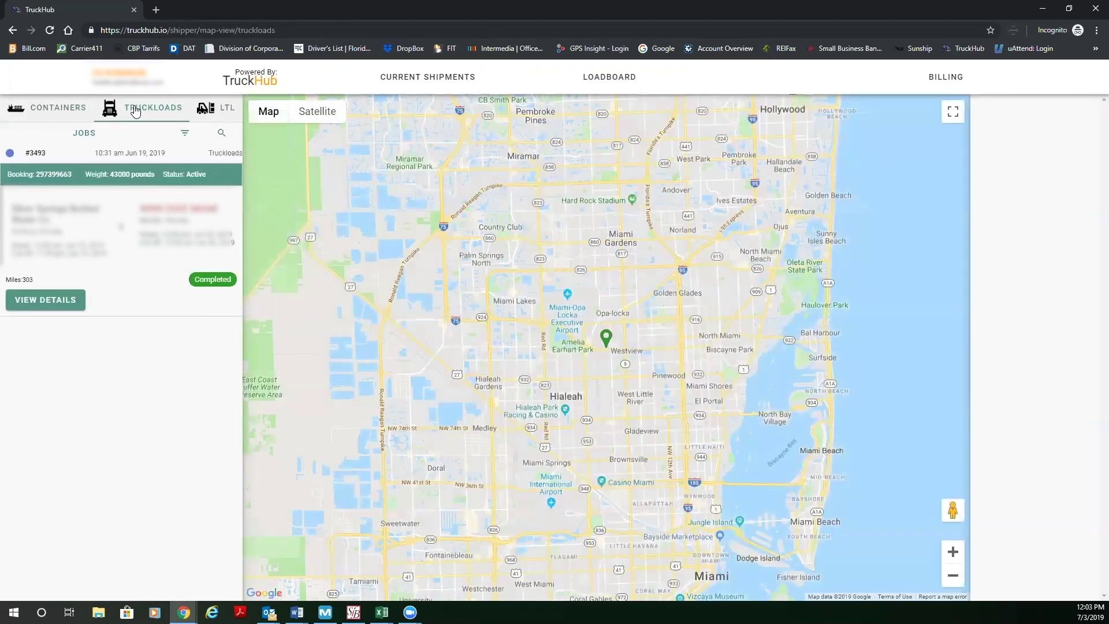
{"action": "left_click", "coordinate": [208, 111]}
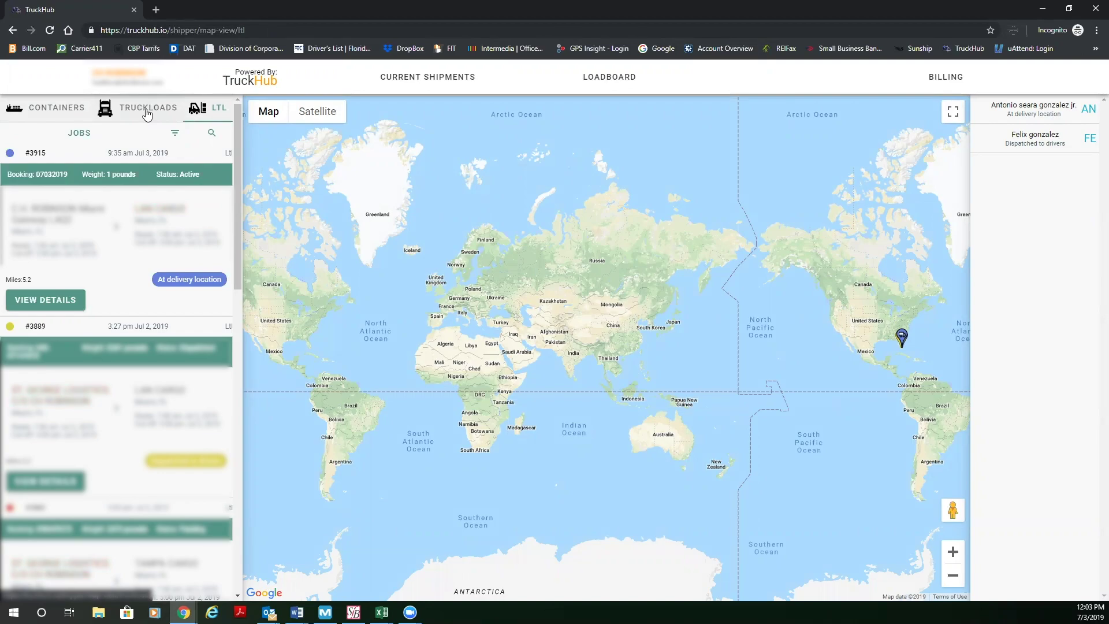
{"action": "left_click", "coordinate": [147, 113]}
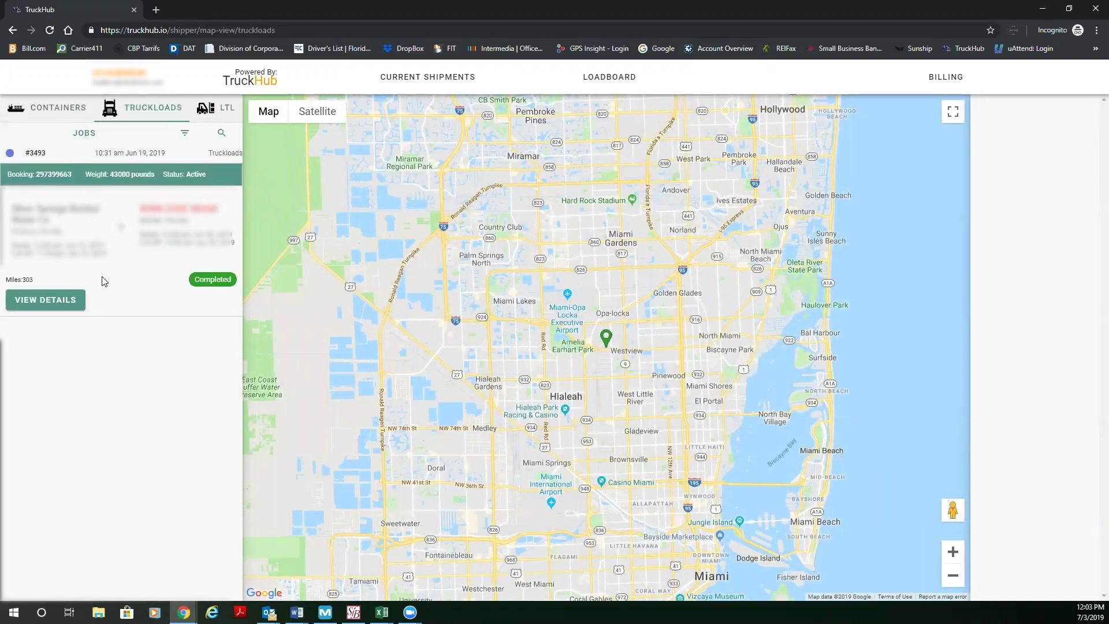
{"action": "left_click", "coordinate": [185, 137]}
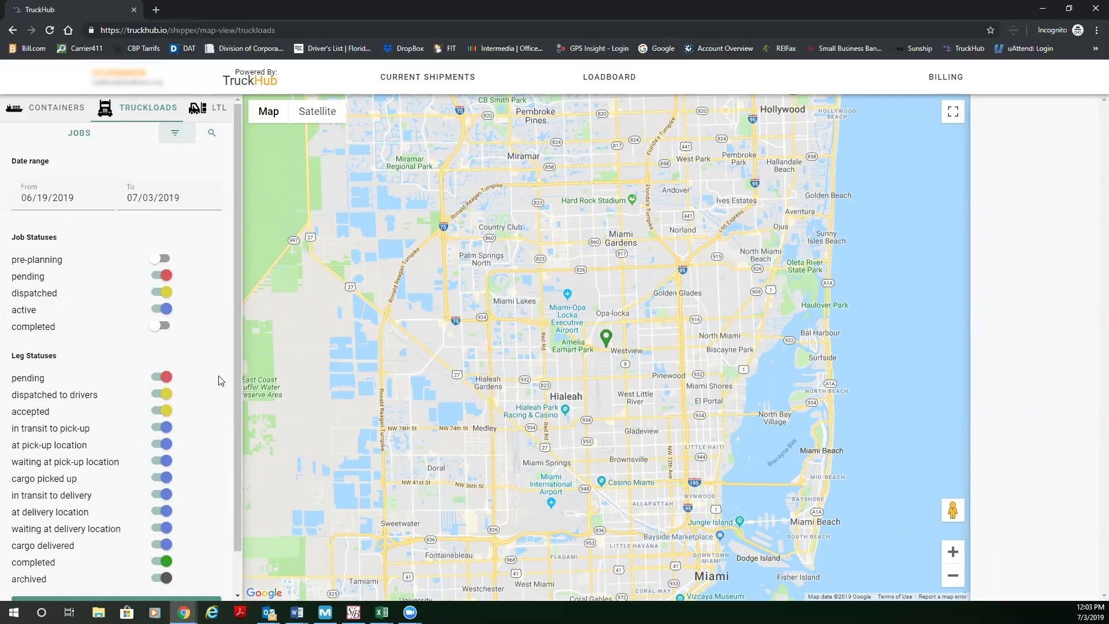
Step: Add pre-planning jobs to the truckload filter and apply it, leaving completed jobs off
{"action": "scroll", "coordinate": [240, 368], "scroll_direction": "down", "scroll_amount": 1}
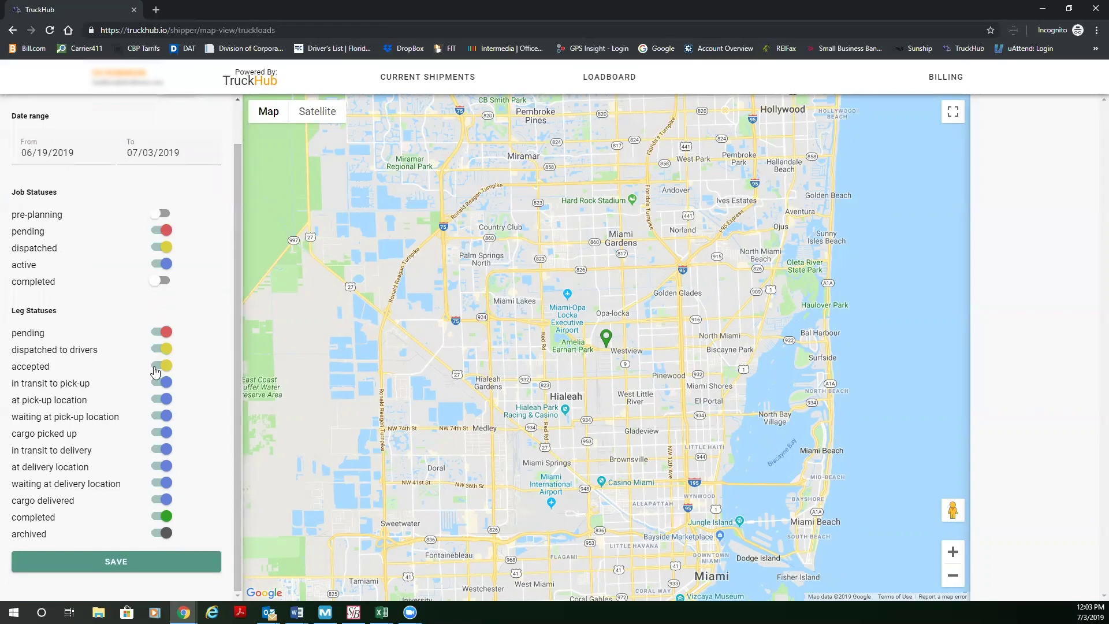
{"action": "scroll", "coordinate": [242, 415], "scroll_direction": "up", "scroll_amount": 1}
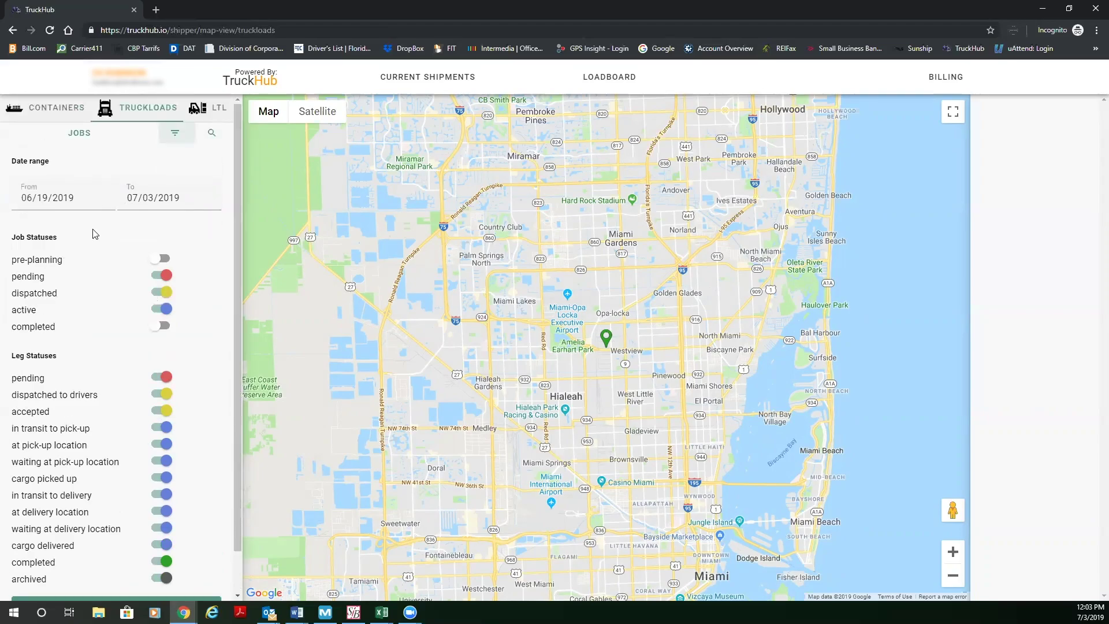
{"action": "left_click", "coordinate": [161, 261]}
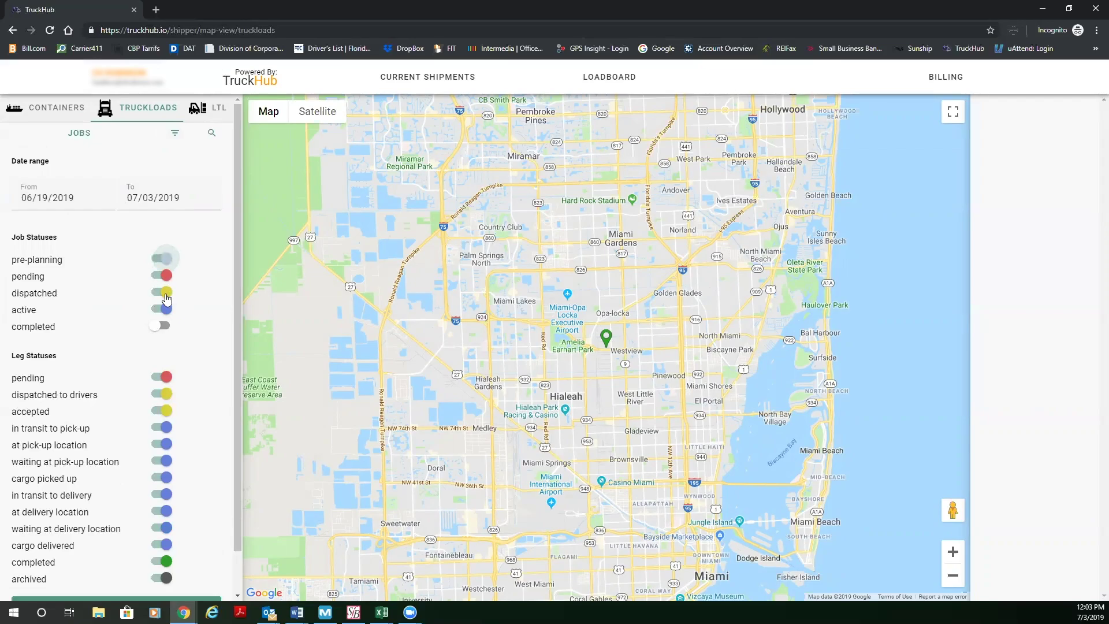
{"action": "left_click", "coordinate": [152, 325]}
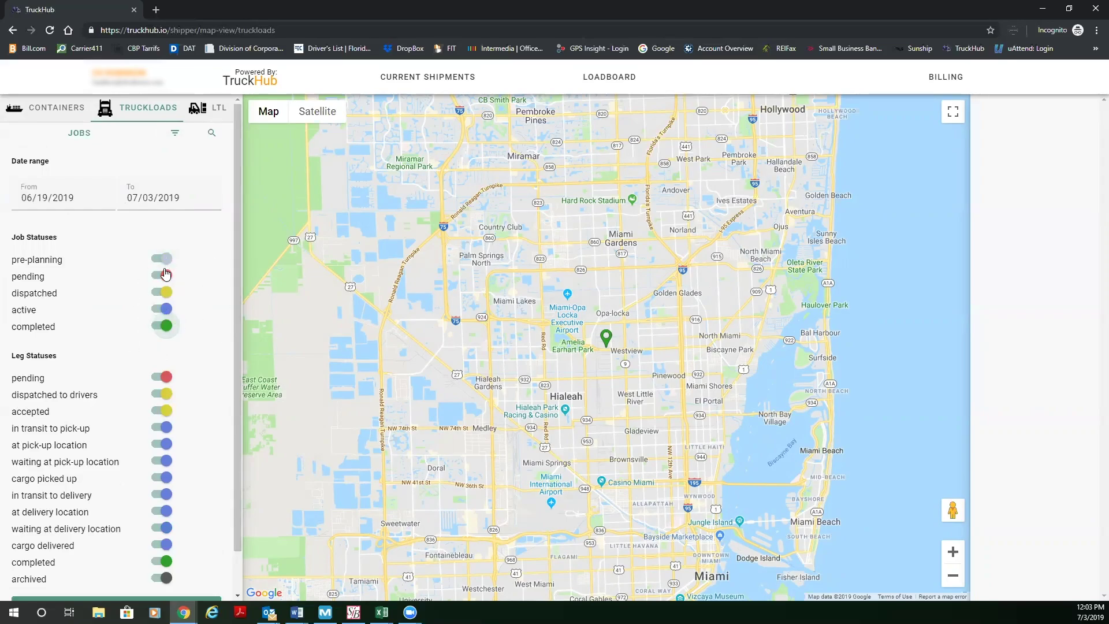
{"action": "left_click", "coordinate": [169, 327]}
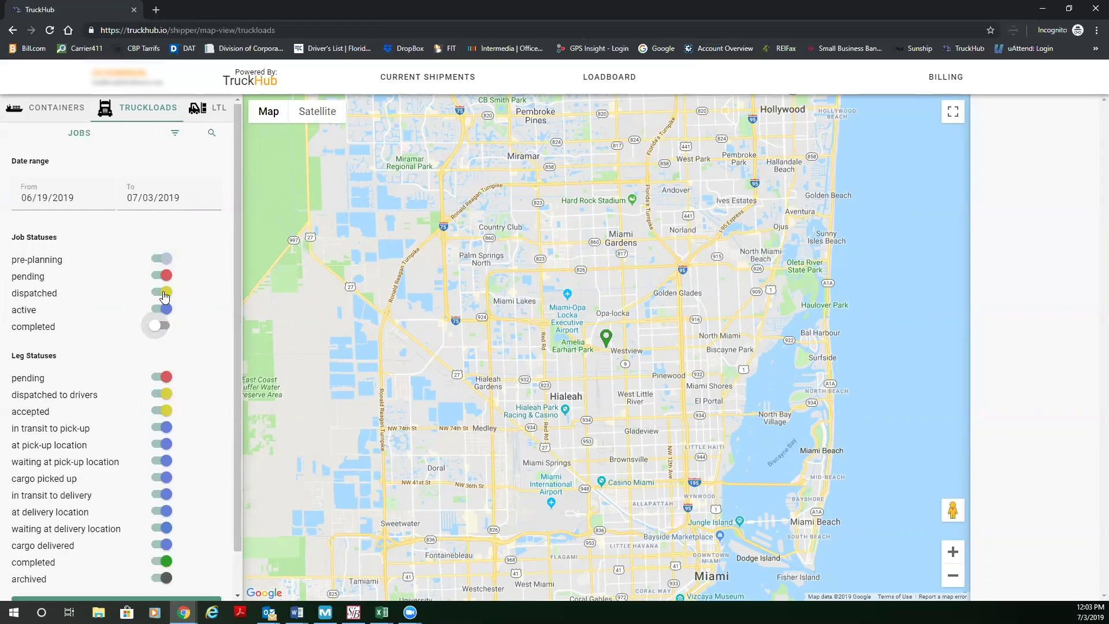
{"action": "scroll", "coordinate": [208, 405], "scroll_direction": "down", "scroll_amount": 2}
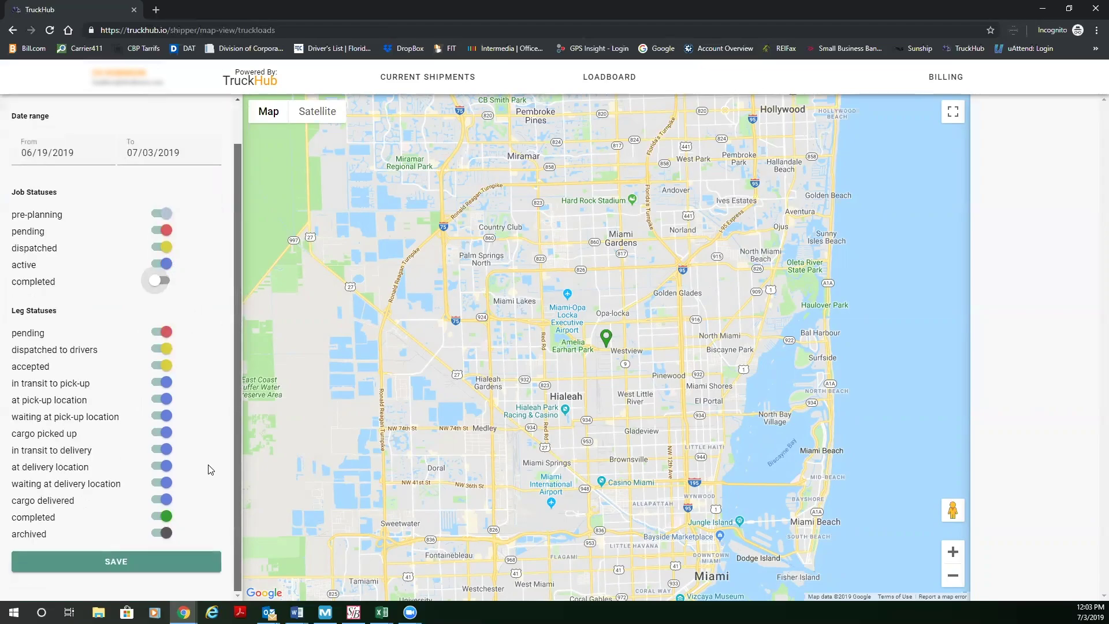
{"action": "left_click", "coordinate": [169, 565]}
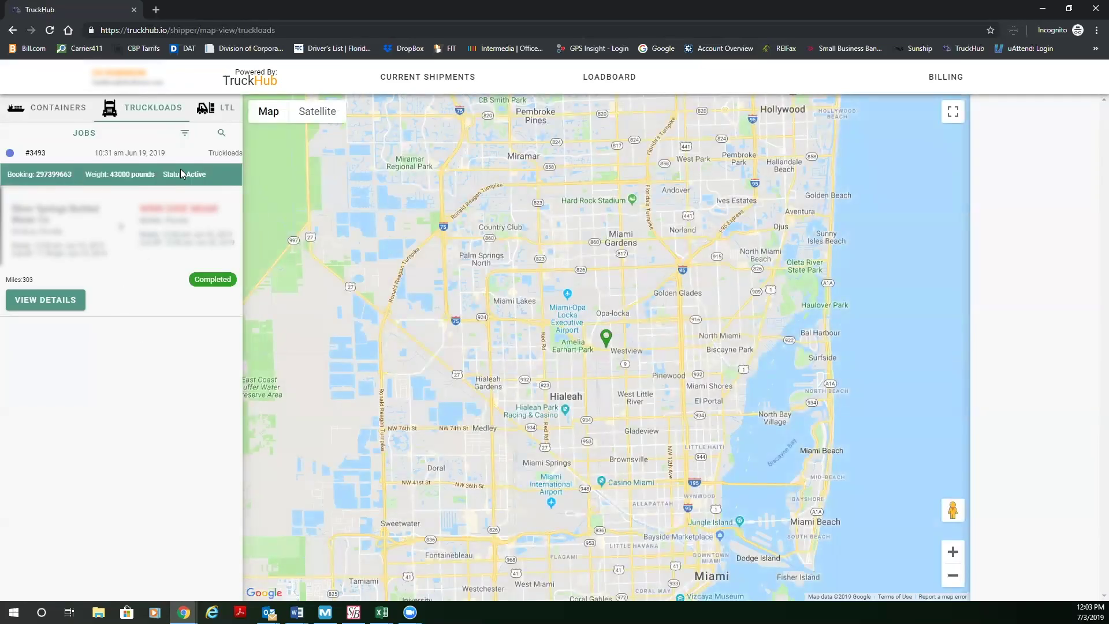
Step: Hide pending, dispatched and active jobs and show only completed truckloads
{"action": "left_click", "coordinate": [185, 134]}
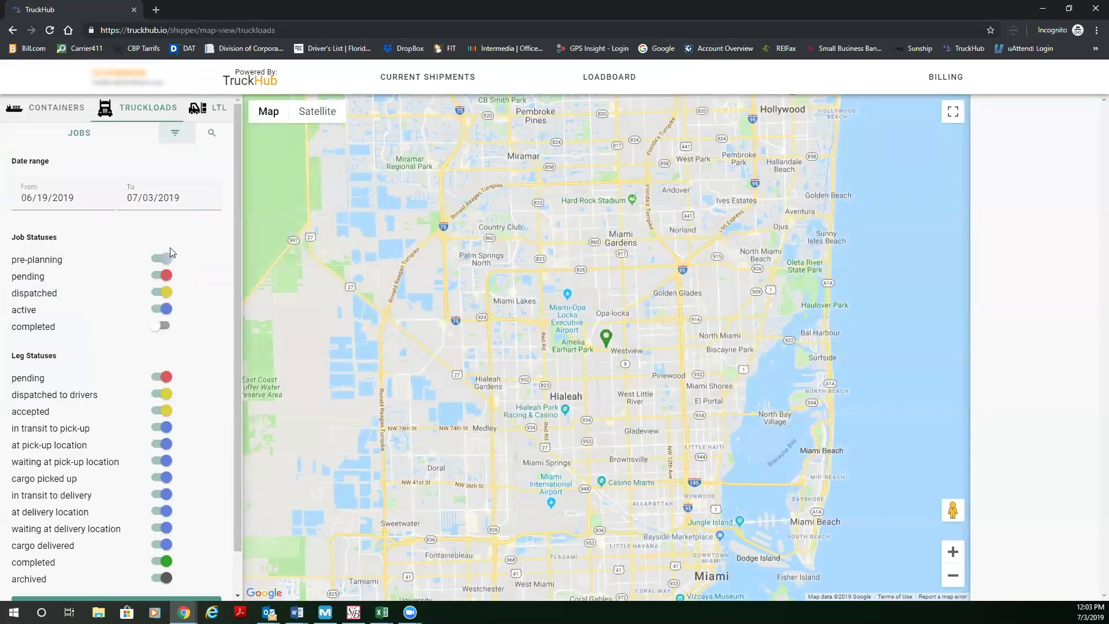
{"action": "left_click", "coordinate": [168, 311]}
{"action": "left_click", "coordinate": [166, 292]}
{"action": "left_click", "coordinate": [162, 276]}
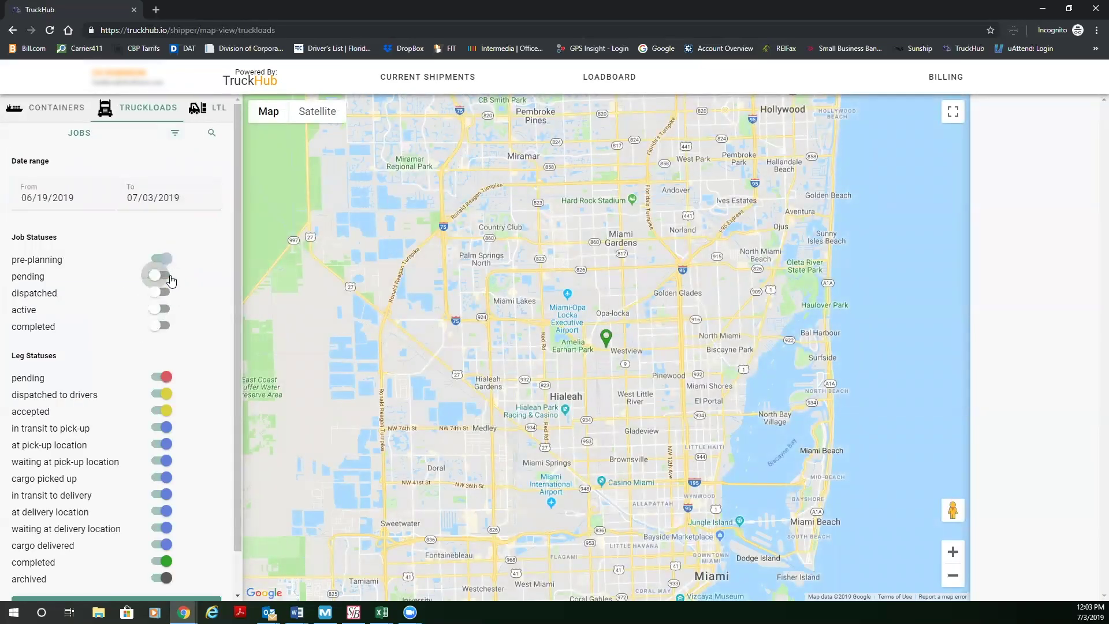
{"action": "left_click", "coordinate": [166, 327]}
{"action": "scroll", "coordinate": [233, 286], "scroll_direction": "down", "scroll_amount": 1}
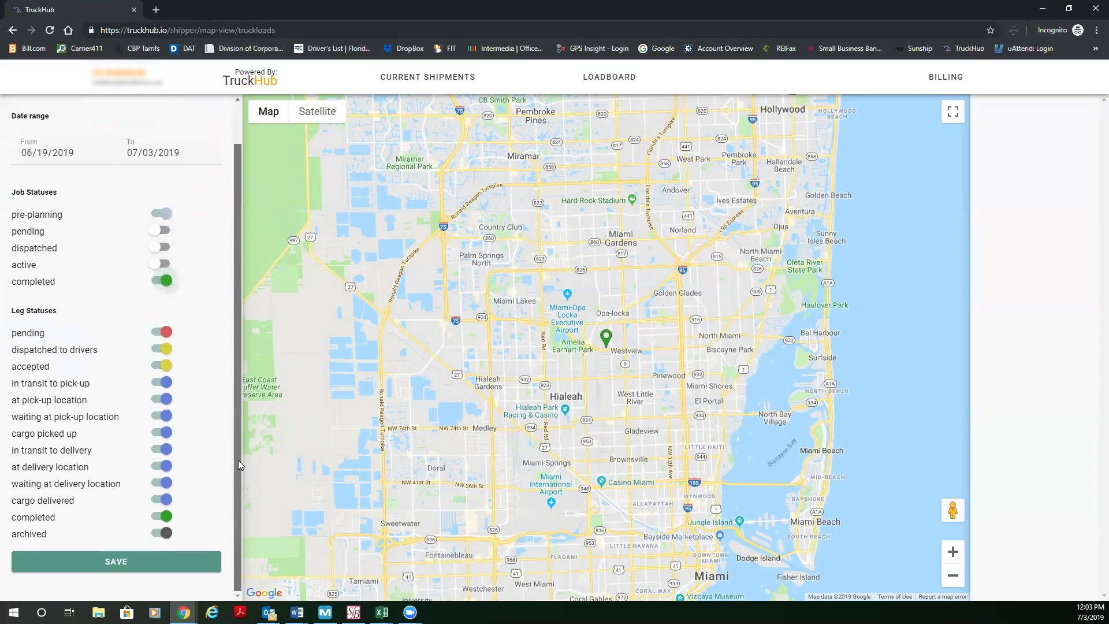
{"action": "left_click", "coordinate": [160, 562]}
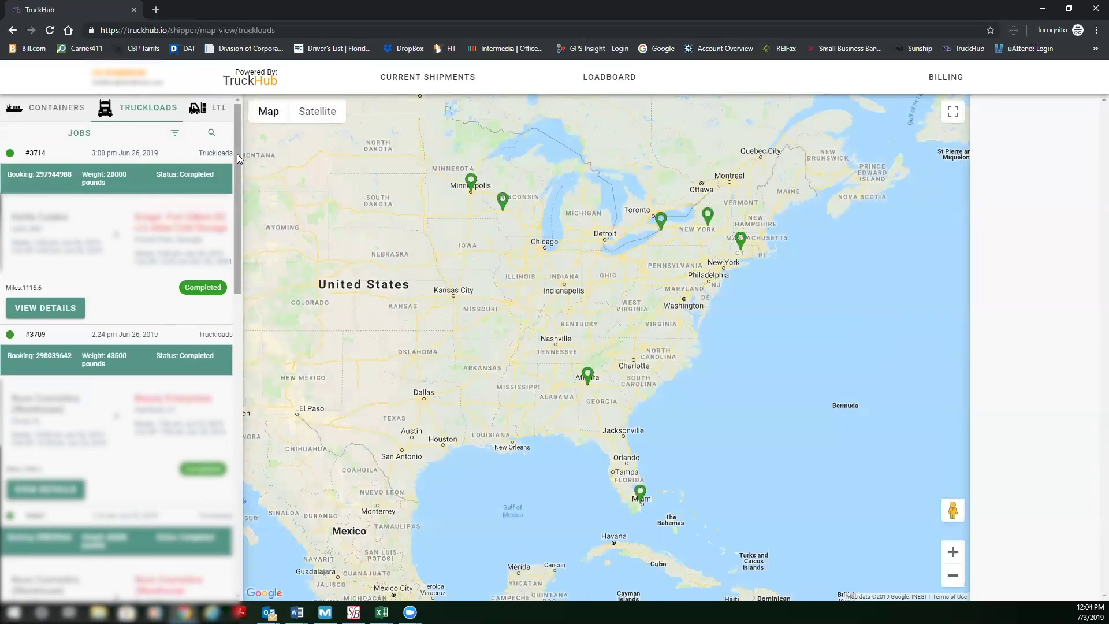
Step: Scroll through the completed truckload list and open the details of job #3714
{"action": "scroll", "coordinate": [237, 154], "scroll_direction": "down", "scroll_amount": 3}
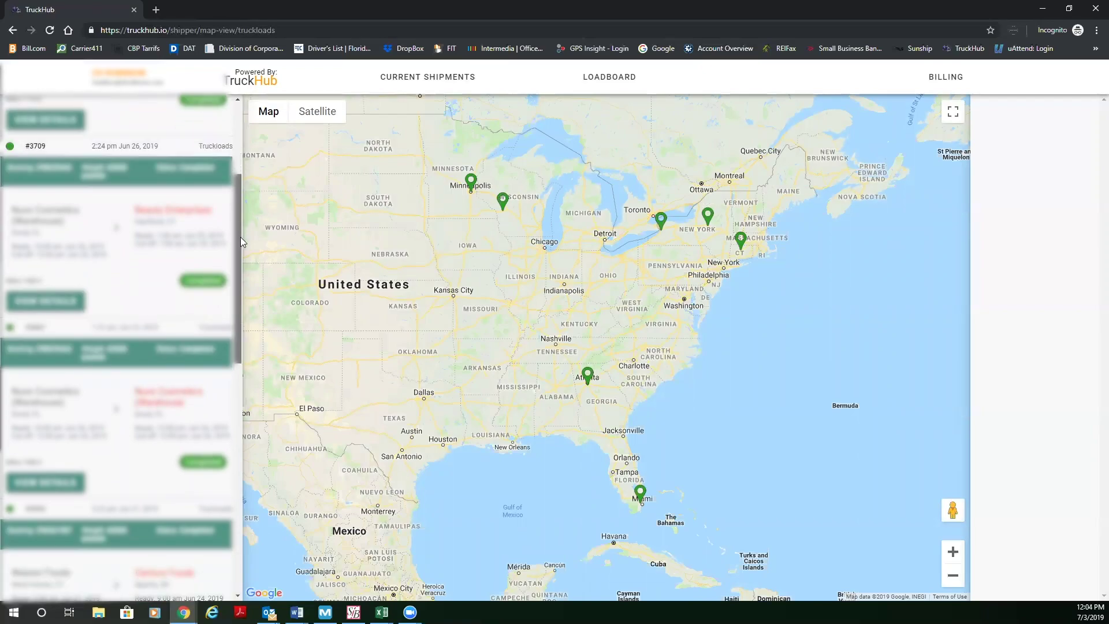
{"action": "scroll", "coordinate": [240, 242], "scroll_direction": "down", "scroll_amount": 5}
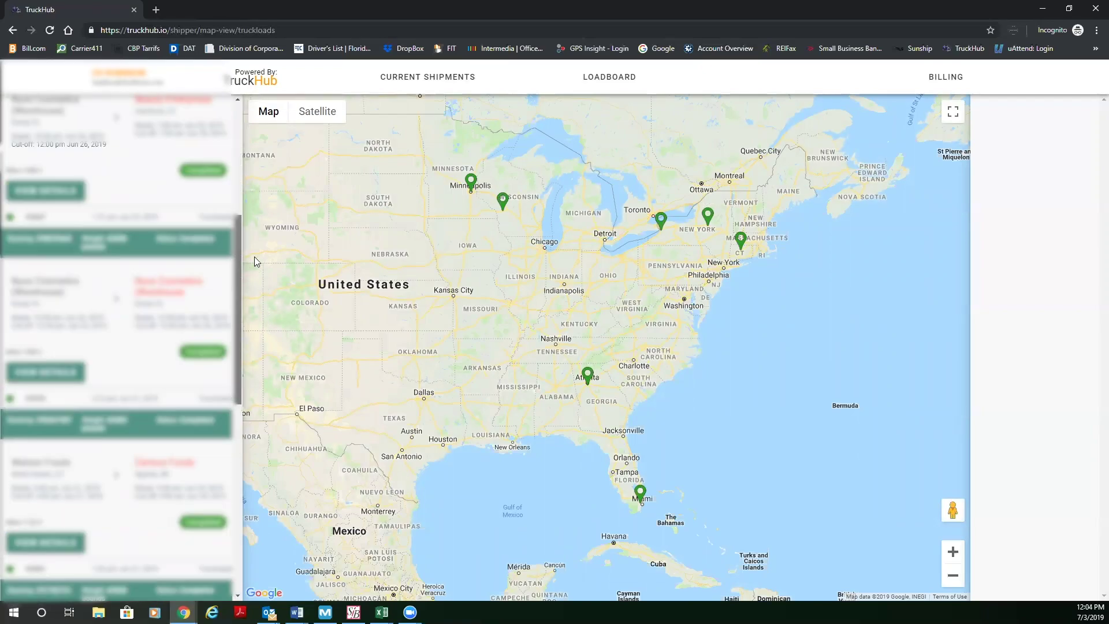
{"action": "scroll", "coordinate": [241, 222], "scroll_direction": "up", "scroll_amount": 2}
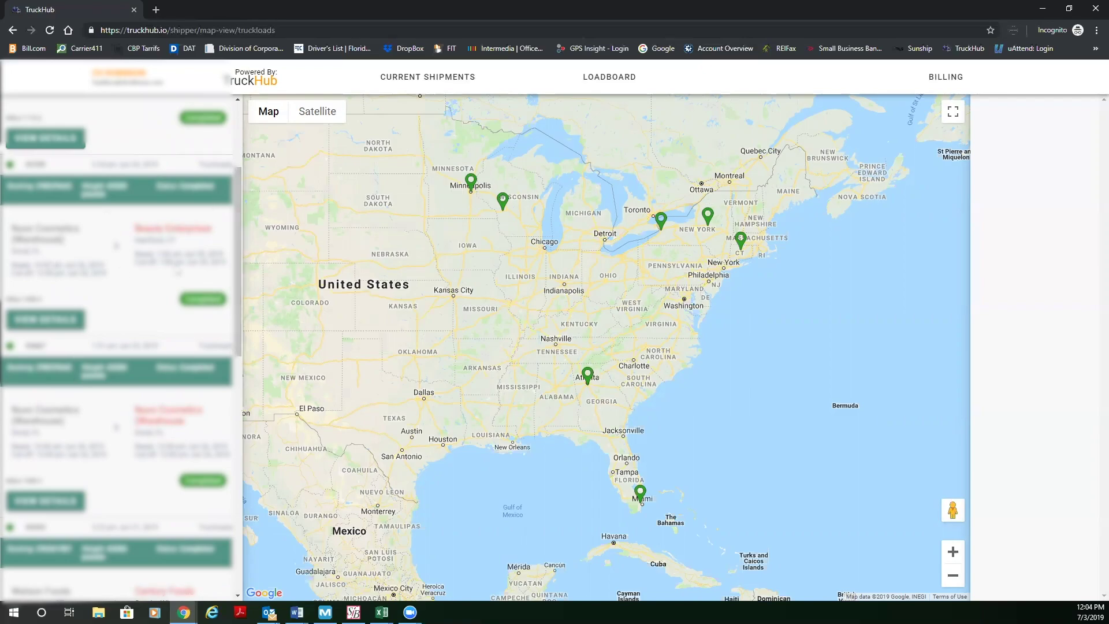
{"action": "scroll", "coordinate": [237, 231], "scroll_direction": "up", "scroll_amount": 1}
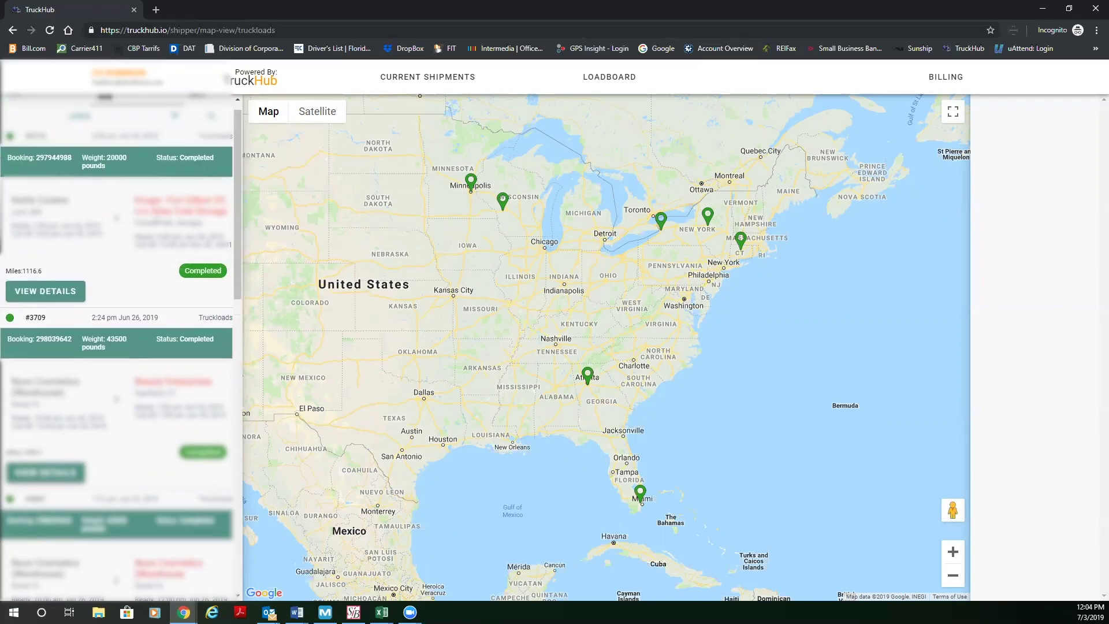
{"action": "left_click", "coordinate": [74, 291]}
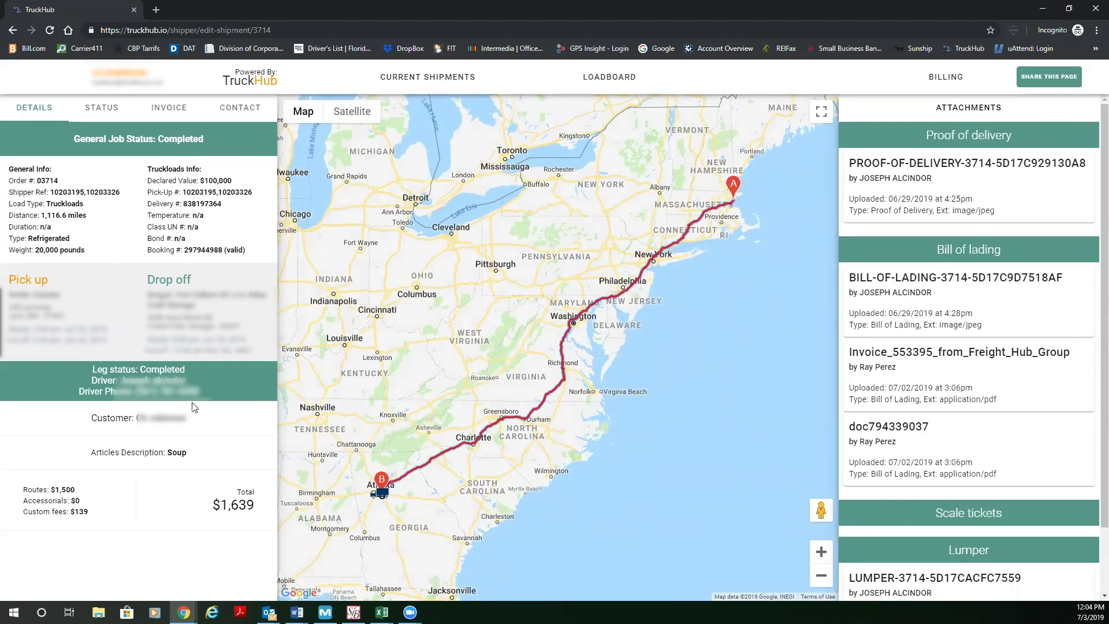
Step: Review job 3714's Status, Invoice and Contact tabs, then start an email to a contact
{"action": "left_click_drag", "start_coordinate": [185, 370], "coordinate": [108, 371]}
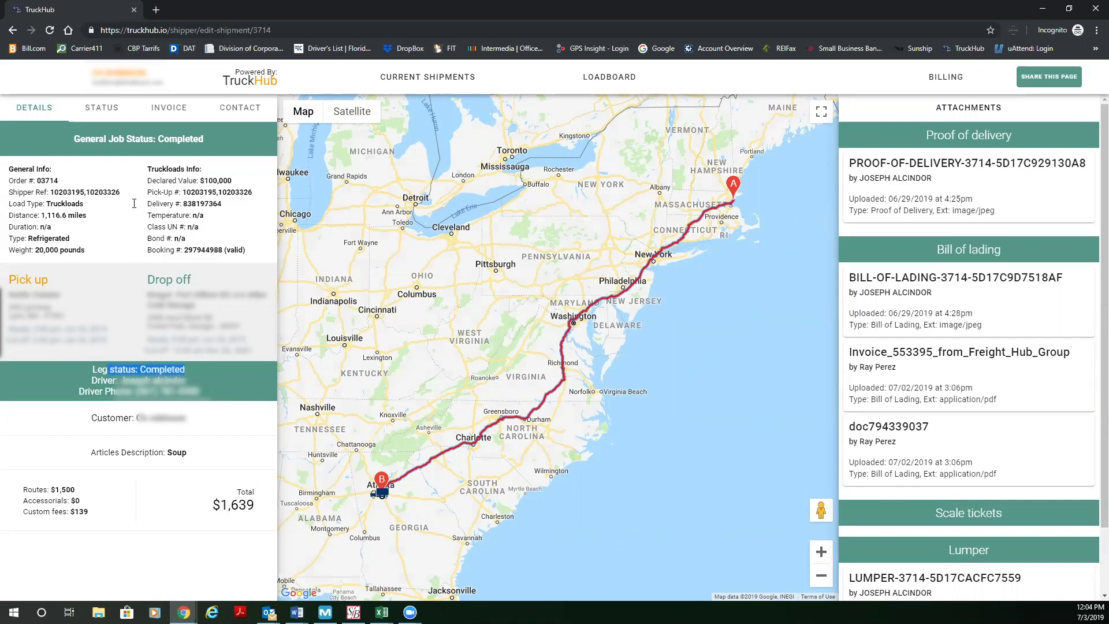
{"action": "left_click", "coordinate": [98, 113]}
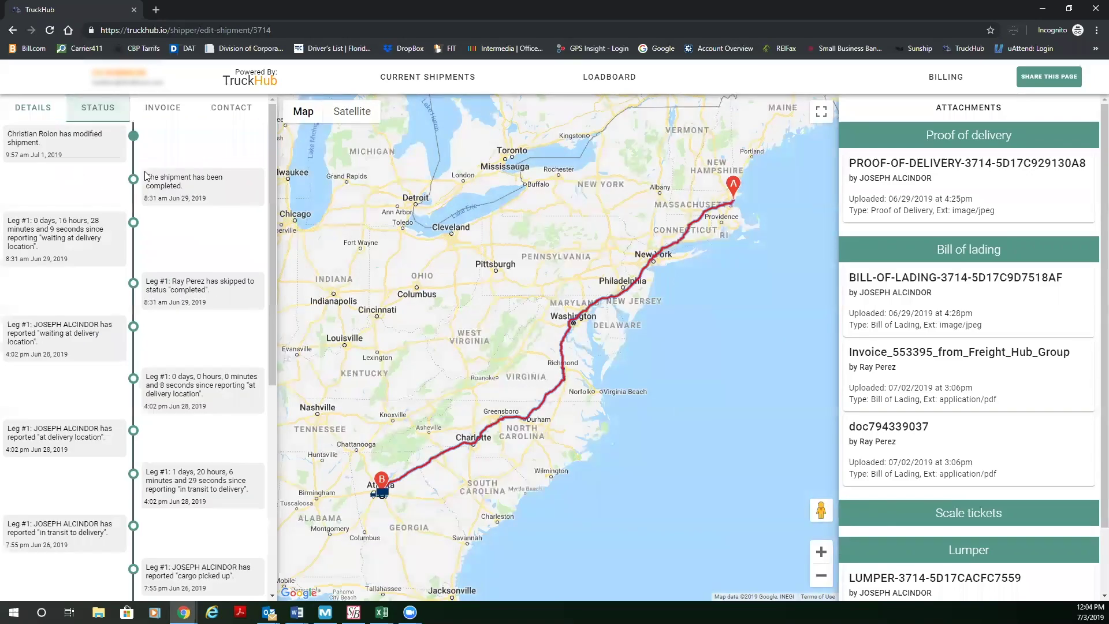
{"action": "left_click_drag", "start_coordinate": [277, 164], "coordinate": [214, 151]}
{"action": "left_click", "coordinate": [170, 112]}
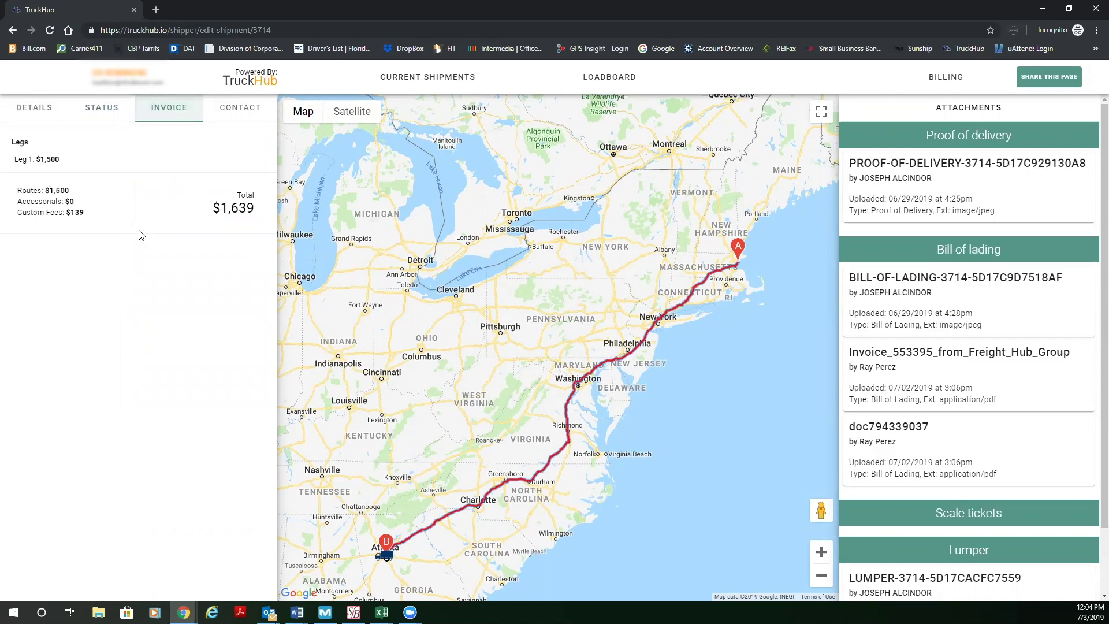
{"action": "left_click", "coordinate": [242, 109]}
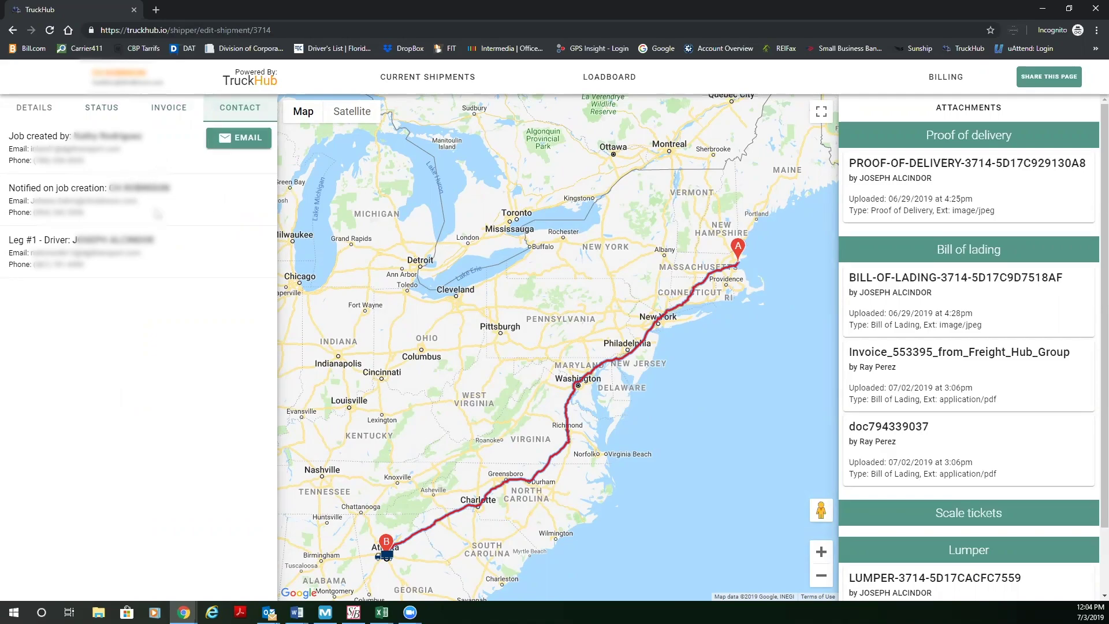
{"action": "left_click", "coordinate": [248, 143]}
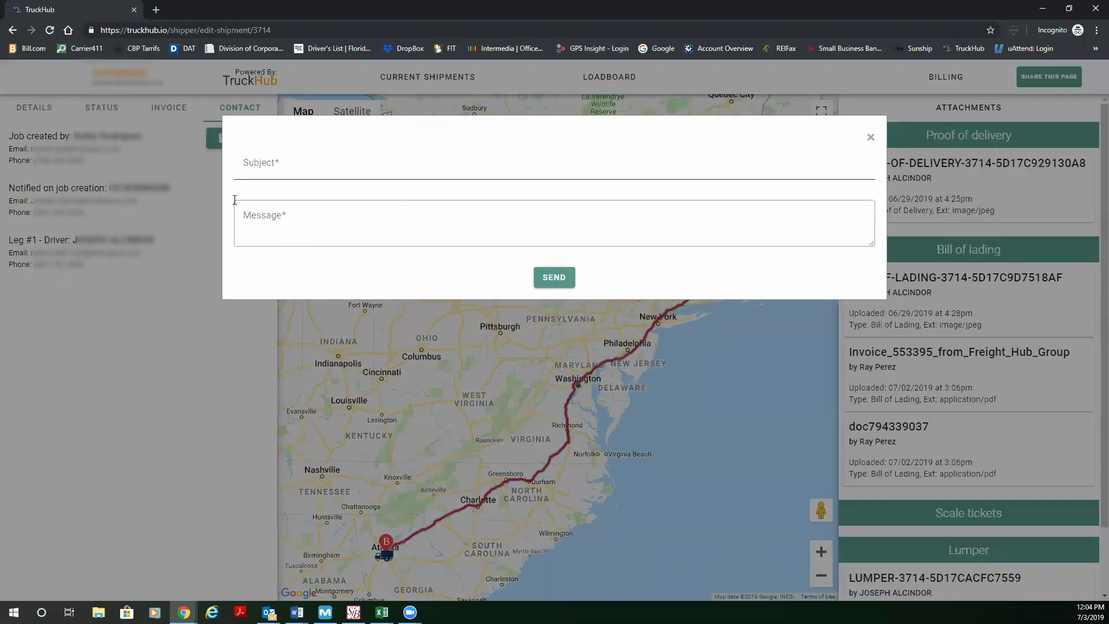
Step: Close the email form, then download invoice 553395 and check its $1,639.00 total in Acrobat
{"action": "key", "text": "Escape"}
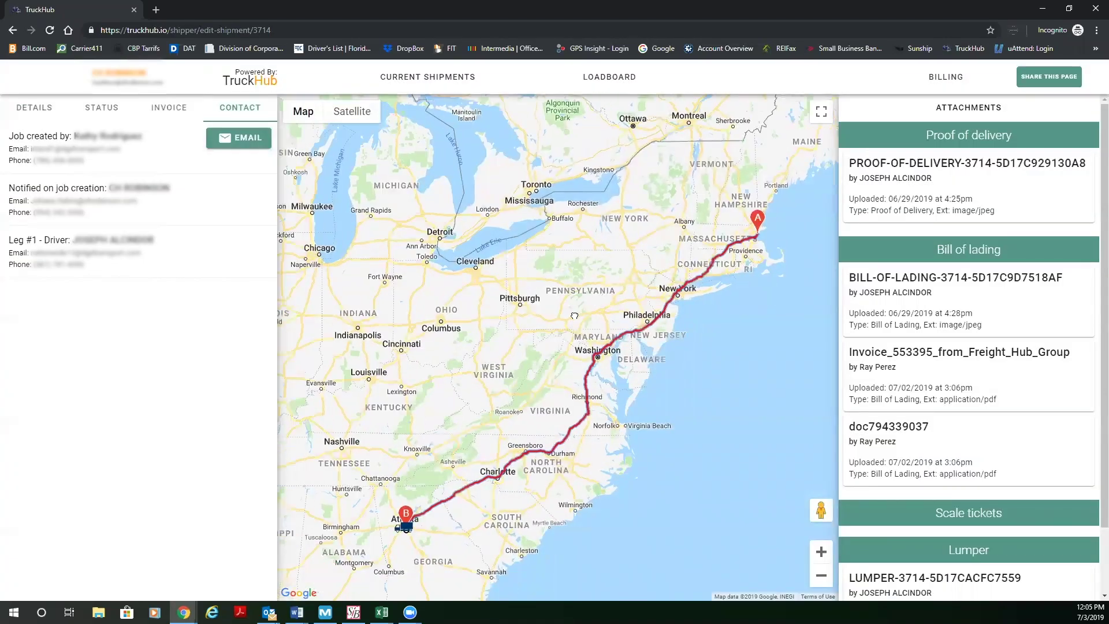
{"action": "left_click_drag", "start_coordinate": [352, 498], "coordinate": [383, 537]}
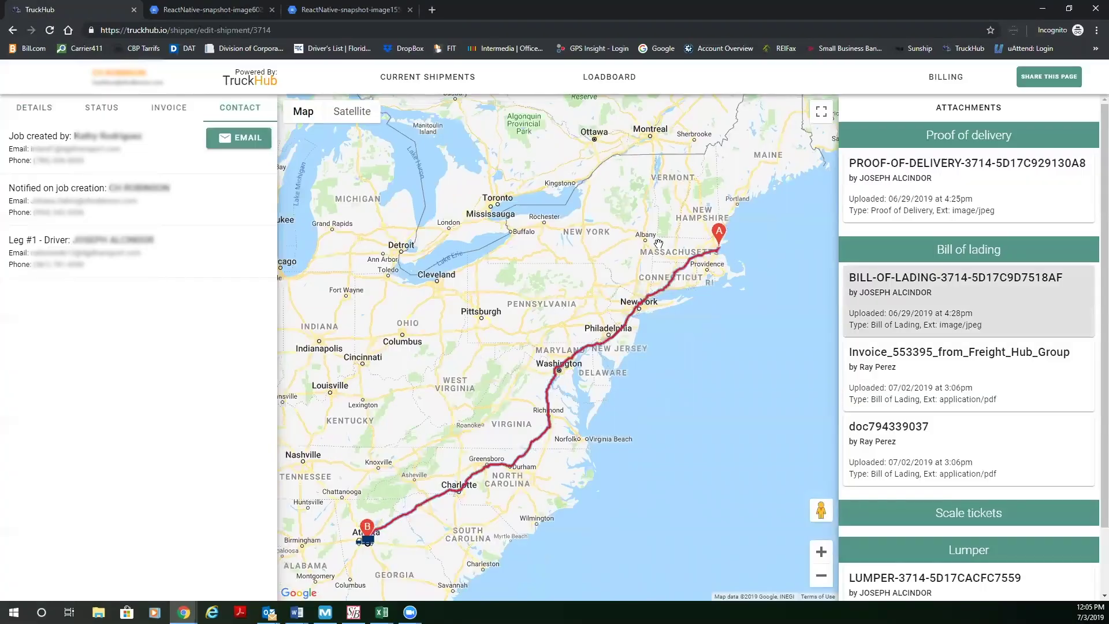
{"action": "left_click", "coordinate": [907, 349]}
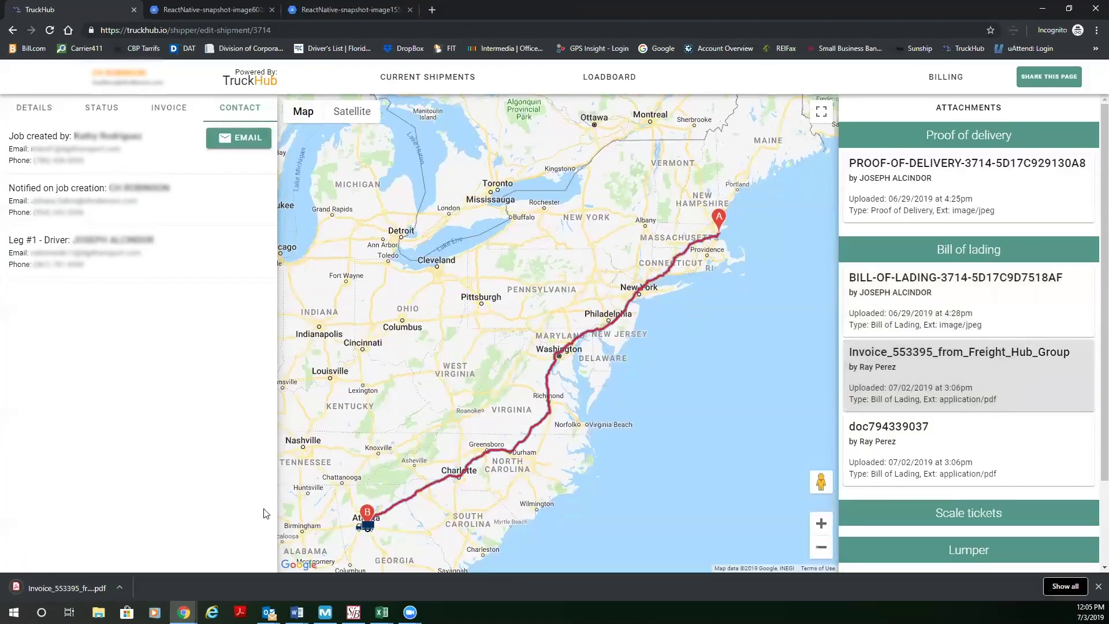
{"action": "left_click", "coordinate": [64, 587]}
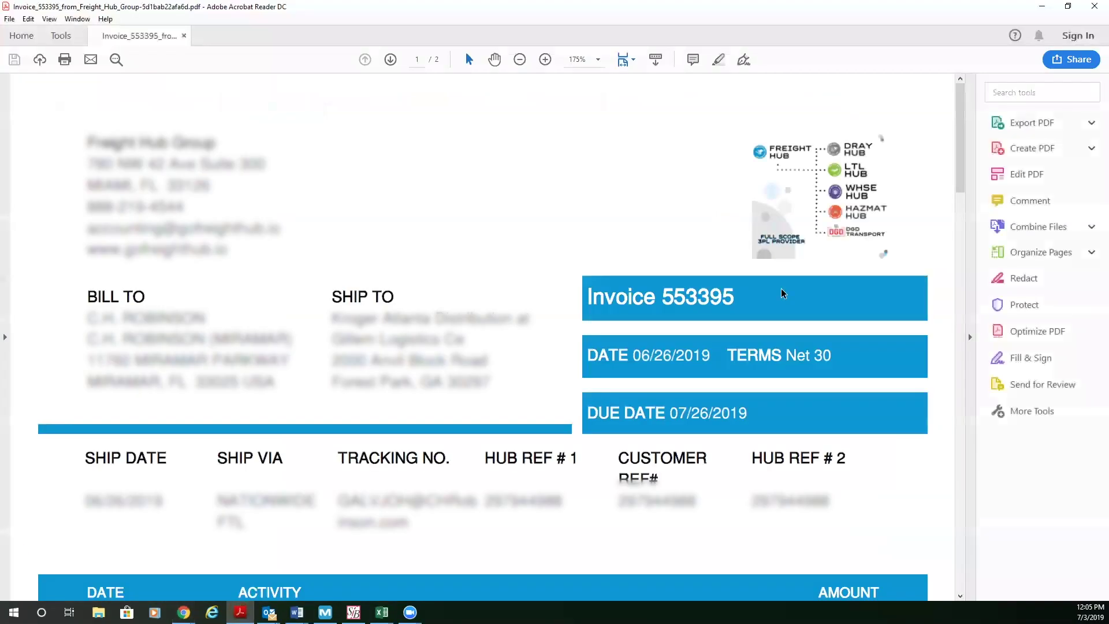
{"action": "left_click_drag", "start_coordinate": [957, 113], "coordinate": [959, 370]}
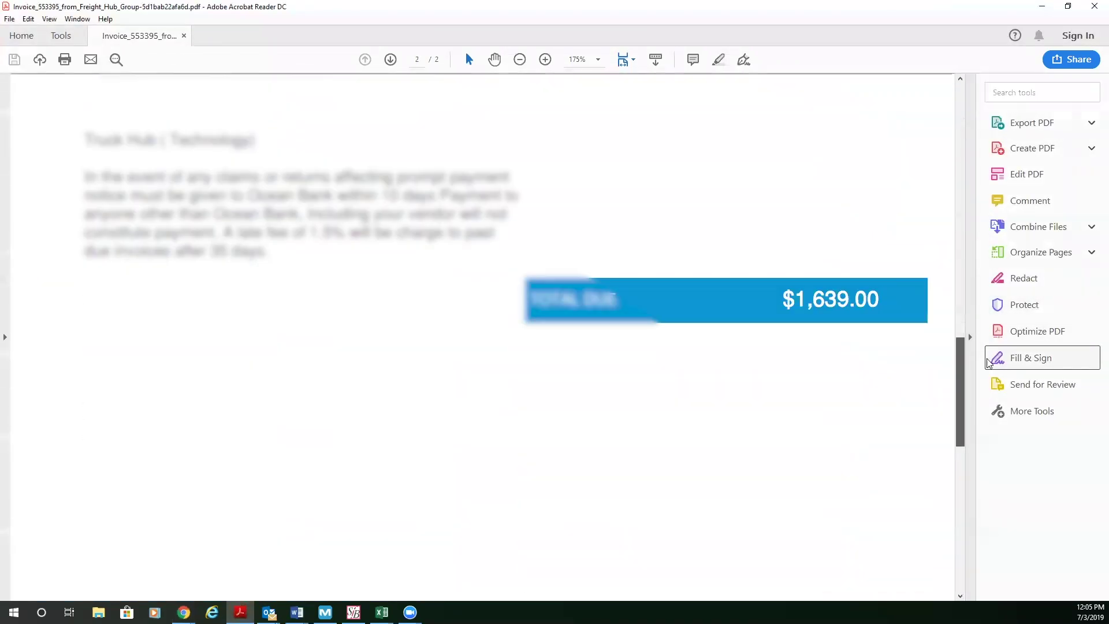
{"action": "key", "text": "alt+Tab"}
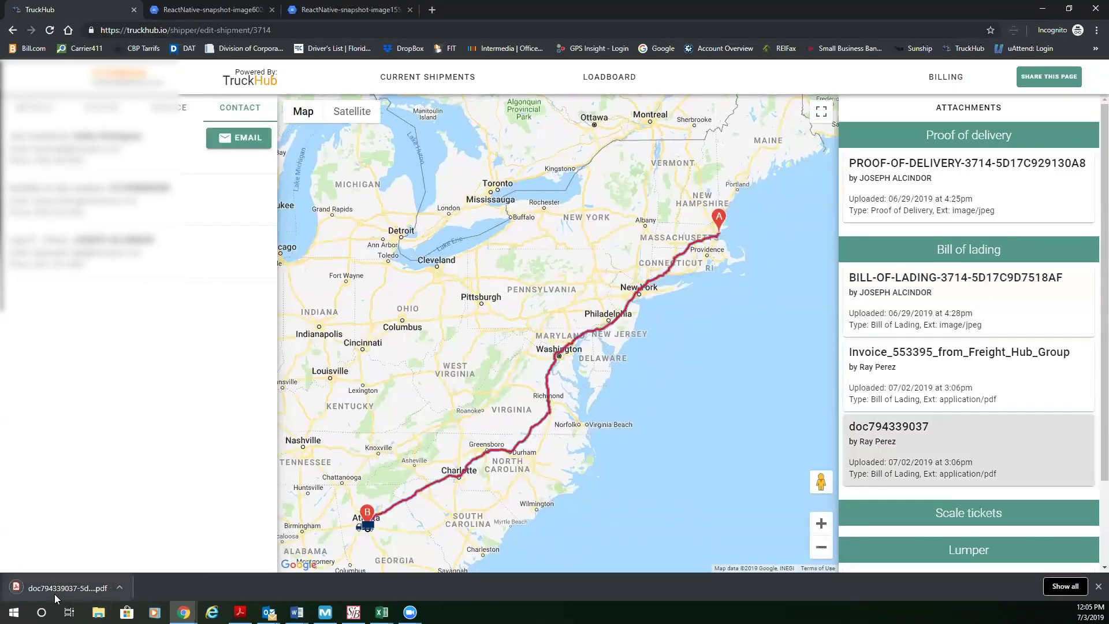
Step: Open the downloaded doc794339037 PDF, then view shipment 3714's Details and Invoice tabs
{"action": "left_click", "coordinate": [63, 587]}
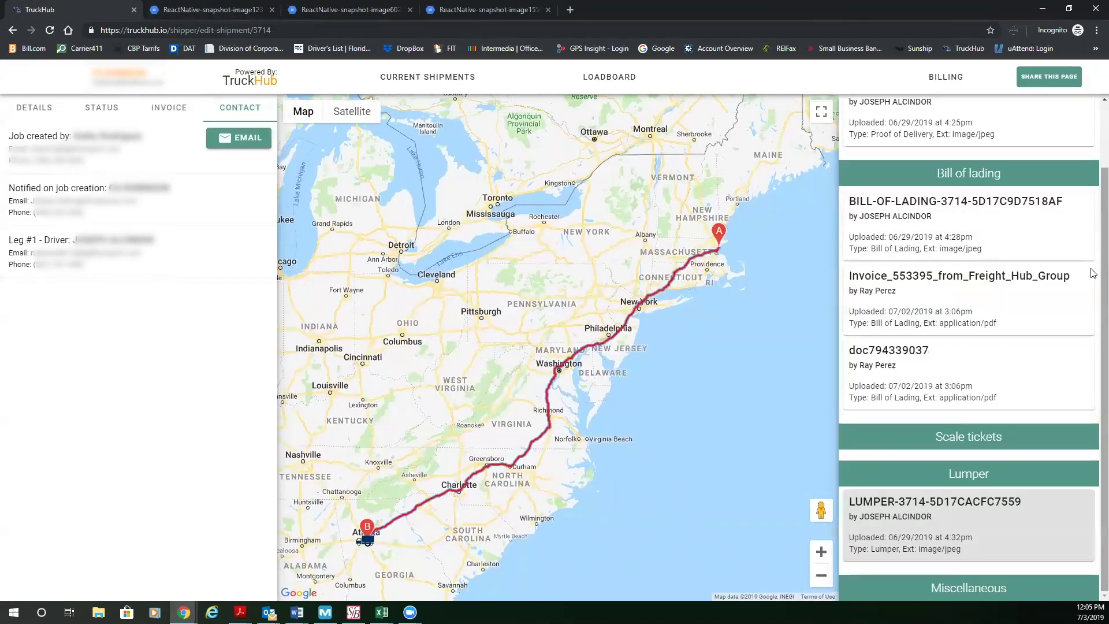
{"action": "scroll", "coordinate": [1094, 317], "scroll_direction": "up", "scroll_amount": 2}
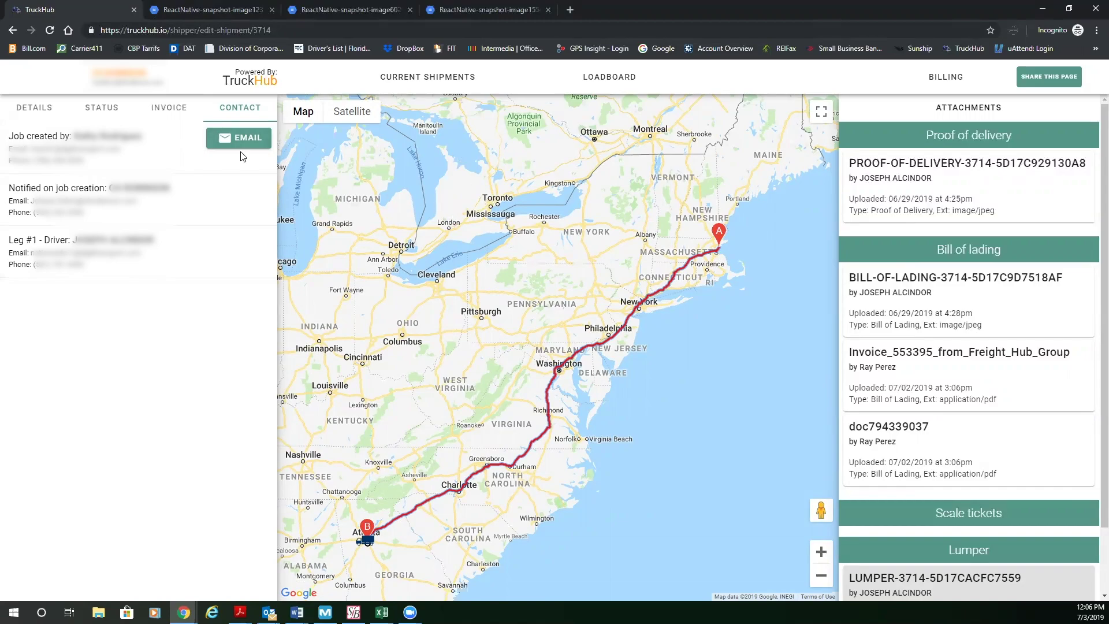
{"action": "left_click", "coordinate": [48, 117]}
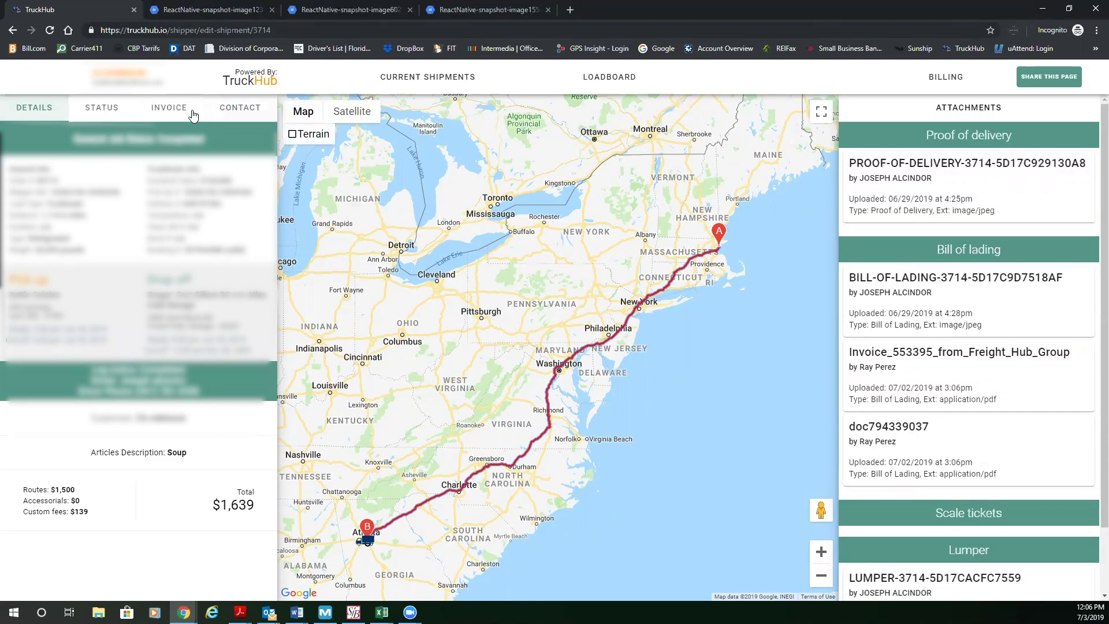
{"action": "left_click", "coordinate": [170, 109]}
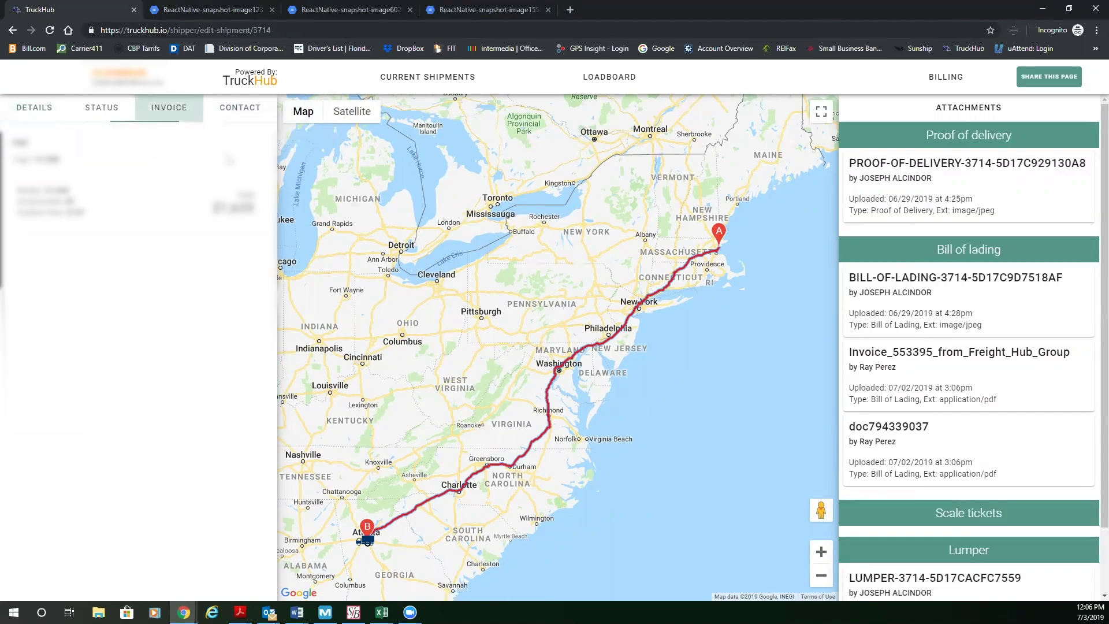
Step: Filter current truckloads to pending, dispatched and active jobs, switching completed jobs off
{"action": "left_click", "coordinate": [411, 77]}
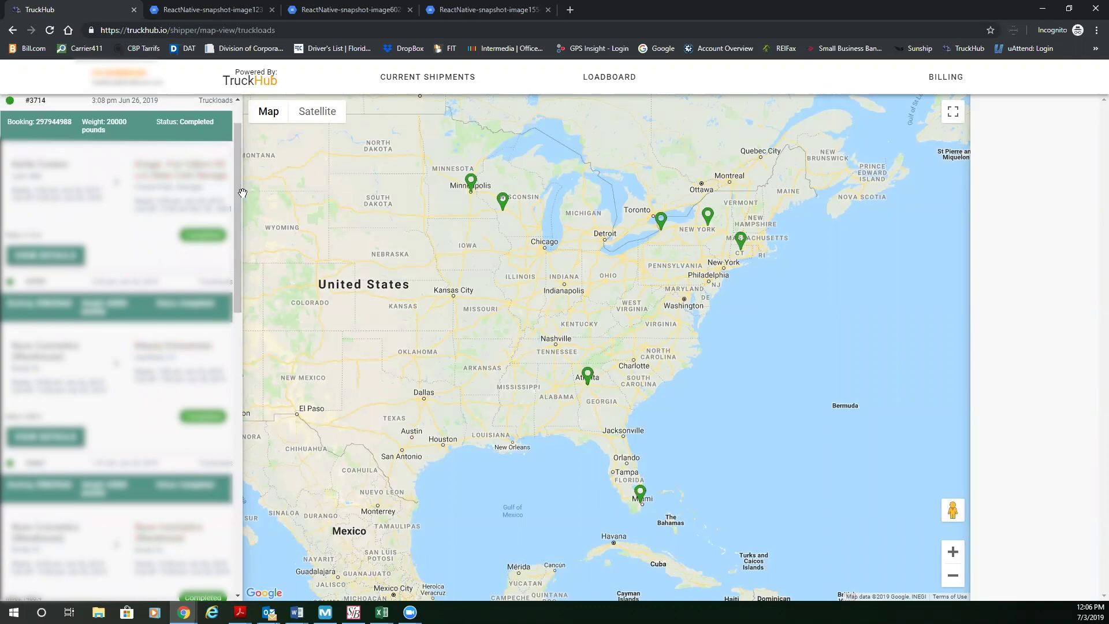
{"action": "scroll", "coordinate": [240, 193], "scroll_direction": "up", "scroll_amount": 2}
{"action": "left_click", "coordinate": [175, 132]}
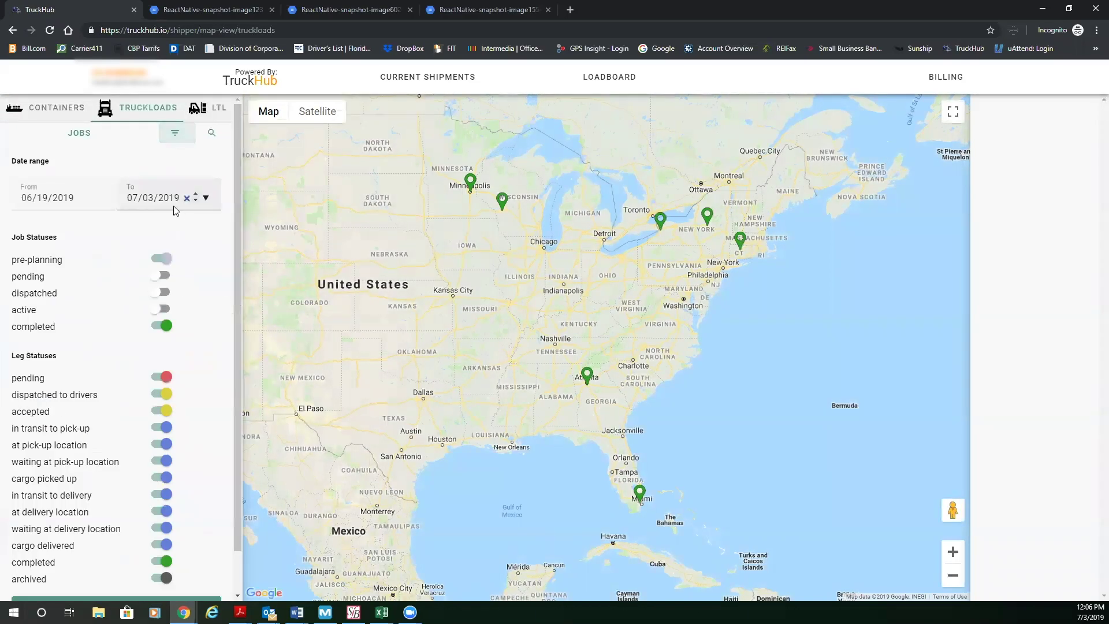
{"action": "left_click", "coordinate": [164, 309]}
{"action": "left_click", "coordinate": [166, 326]}
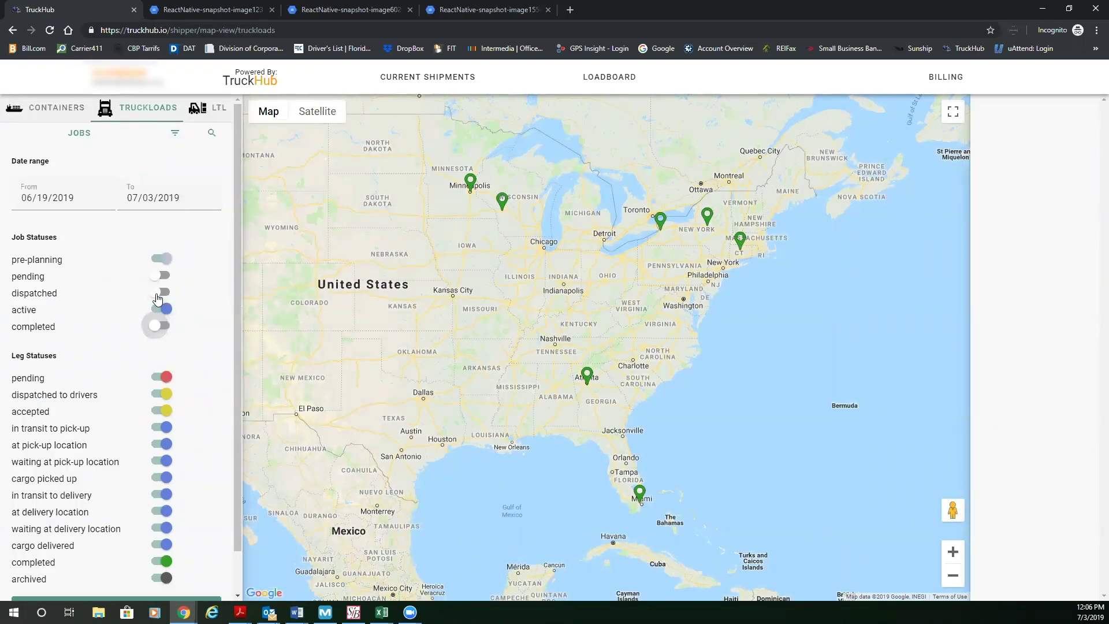
{"action": "left_click", "coordinate": [165, 292]}
{"action": "left_click", "coordinate": [165, 276]}
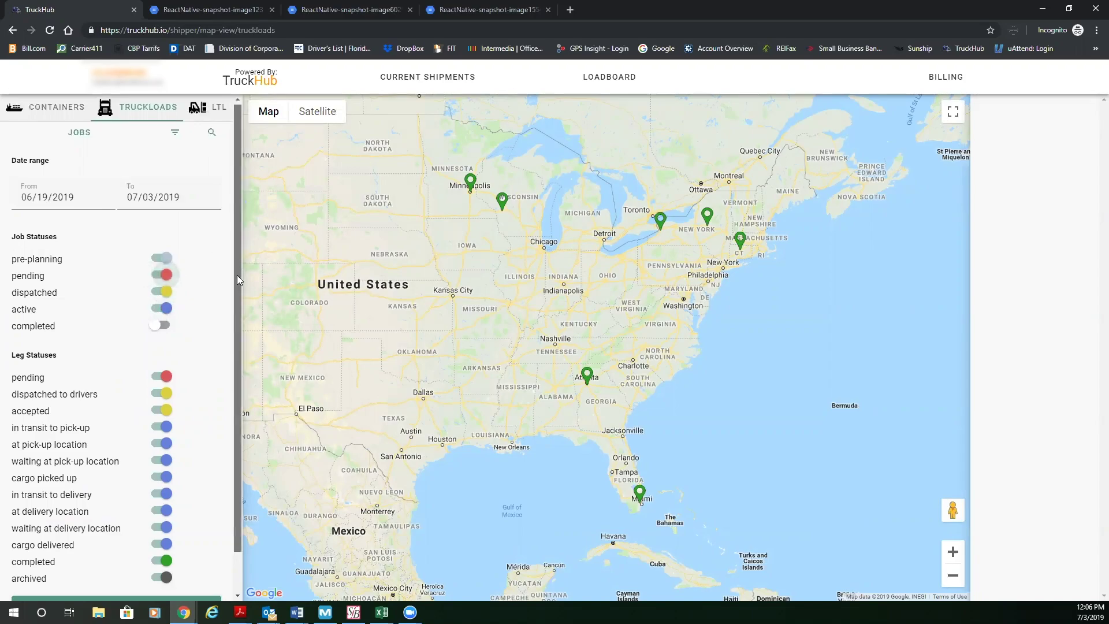
{"action": "left_click_drag", "start_coordinate": [237, 275], "coordinate": [239, 345]}
Step: Switch to LTL shipments, look through orders #3915 and #3889, and open #3915's details
{"action": "left_click", "coordinate": [150, 562]}
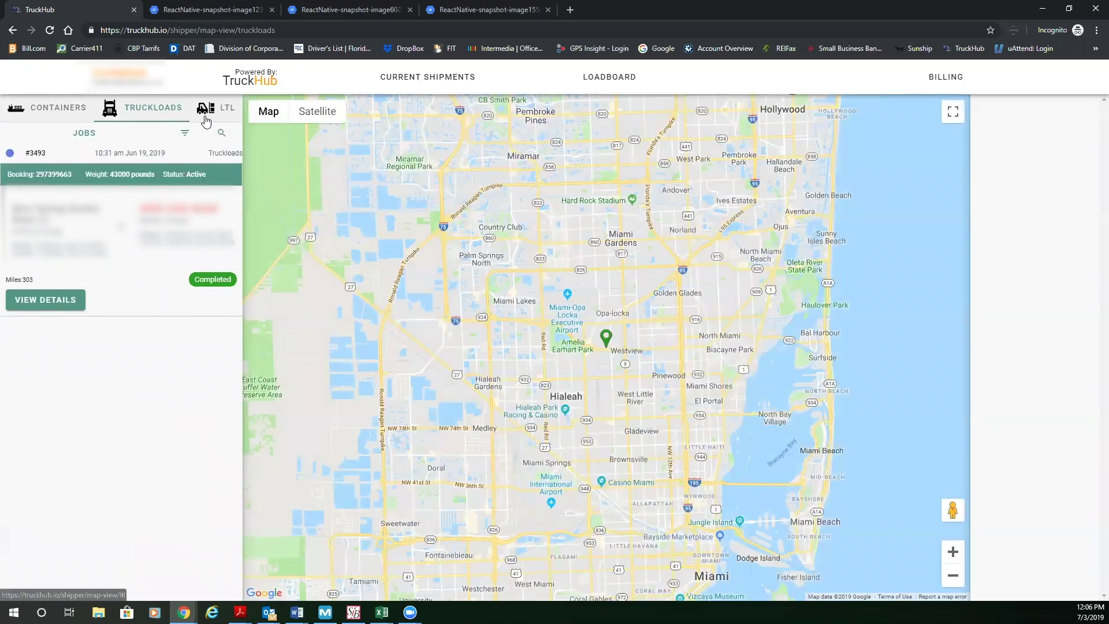
{"action": "left_click", "coordinate": [199, 115]}
{"action": "left_click_drag", "start_coordinate": [238, 160], "coordinate": [239, 168]}
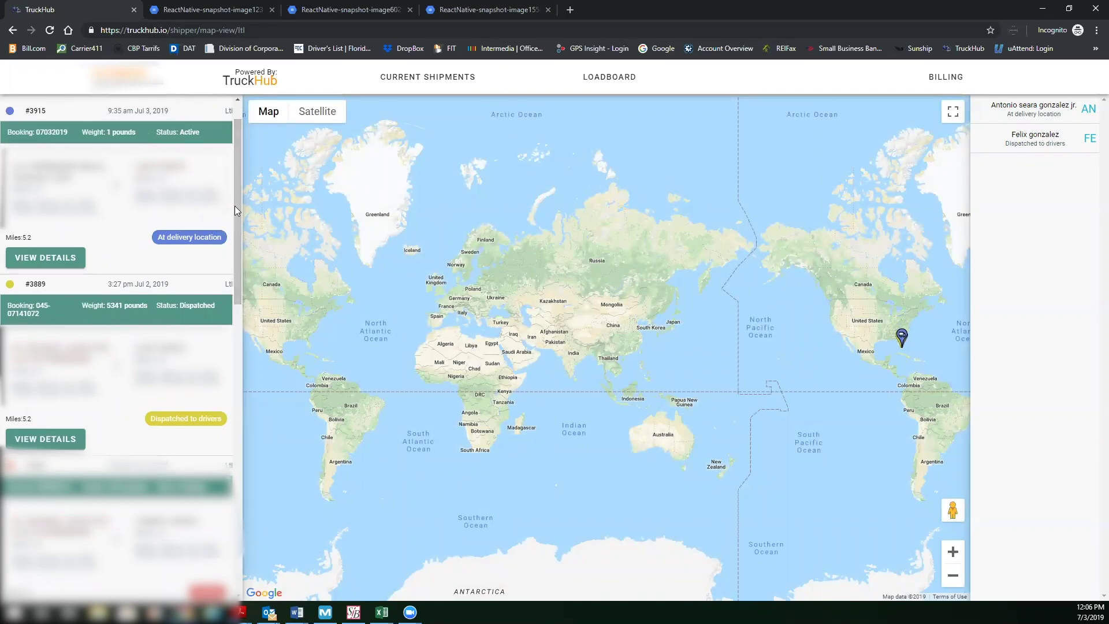
{"action": "left_click_drag", "start_coordinate": [234, 197], "coordinate": [236, 216]}
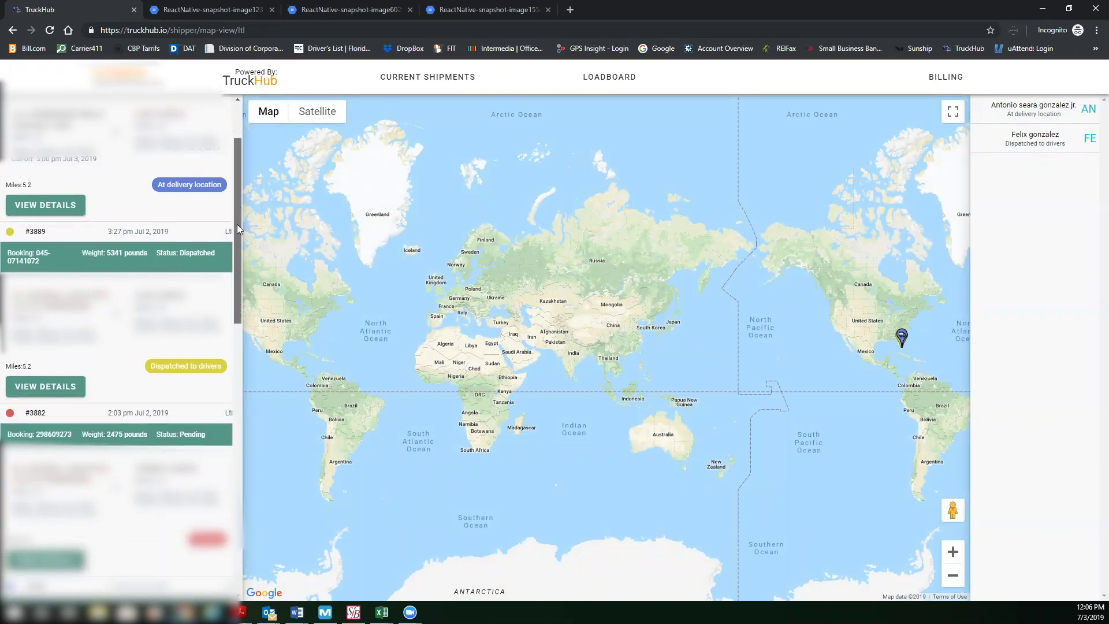
{"action": "scroll", "coordinate": [236, 216], "scroll_direction": "up", "scroll_amount": 1}
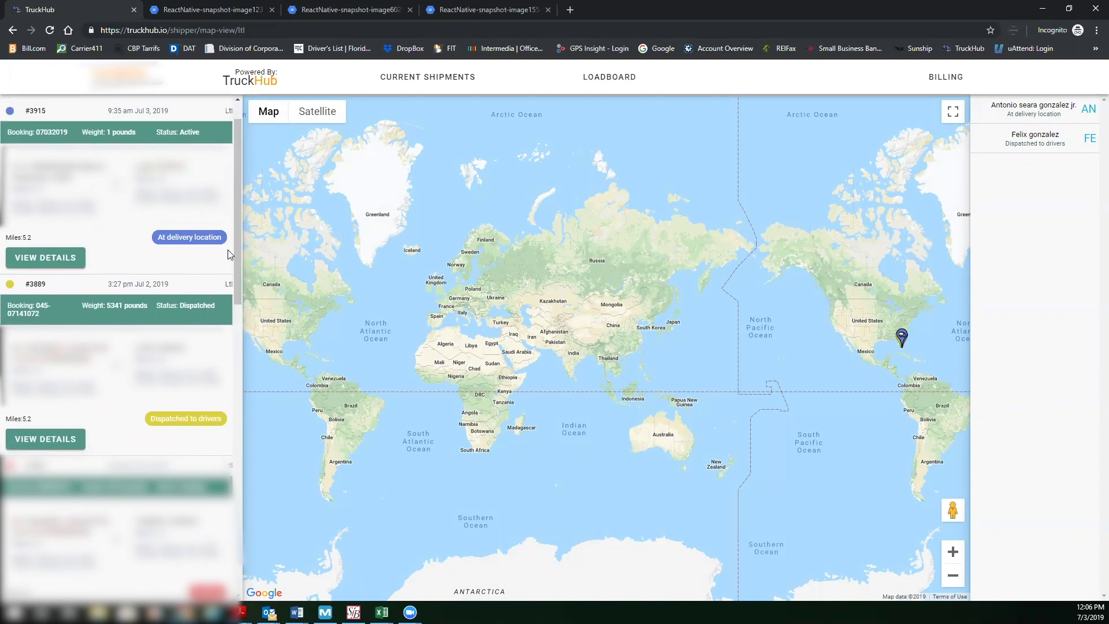
{"action": "left_click_drag", "start_coordinate": [236, 234], "coordinate": [240, 263]}
{"action": "left_click", "coordinate": [63, 178]}
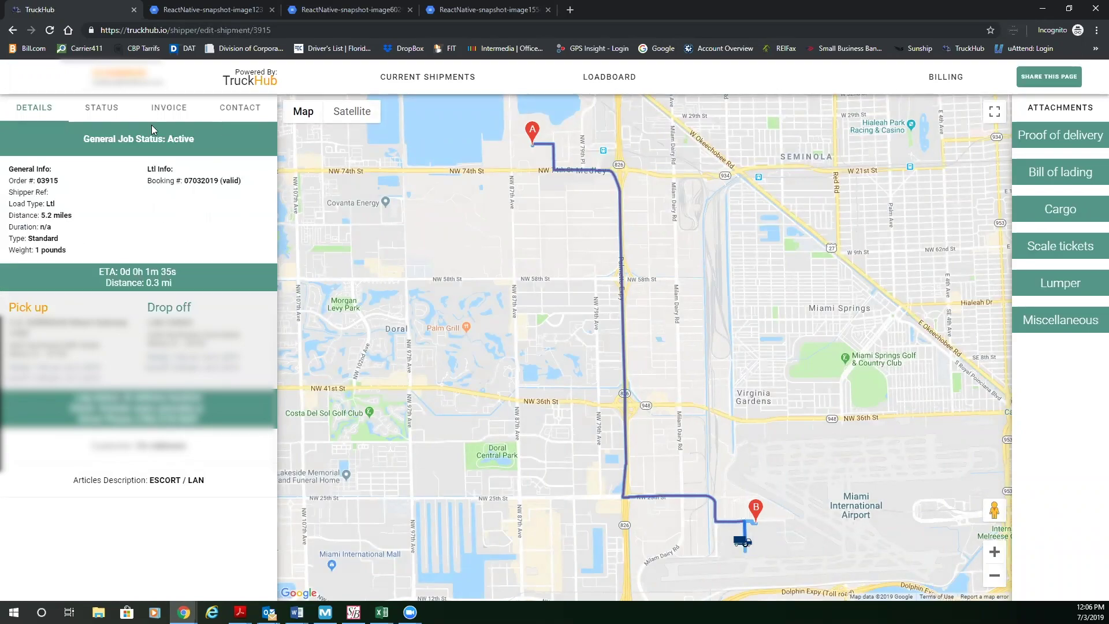
Step: Review order 03915's status report history, invoice availability and contacts
{"action": "left_click", "coordinate": [102, 109]}
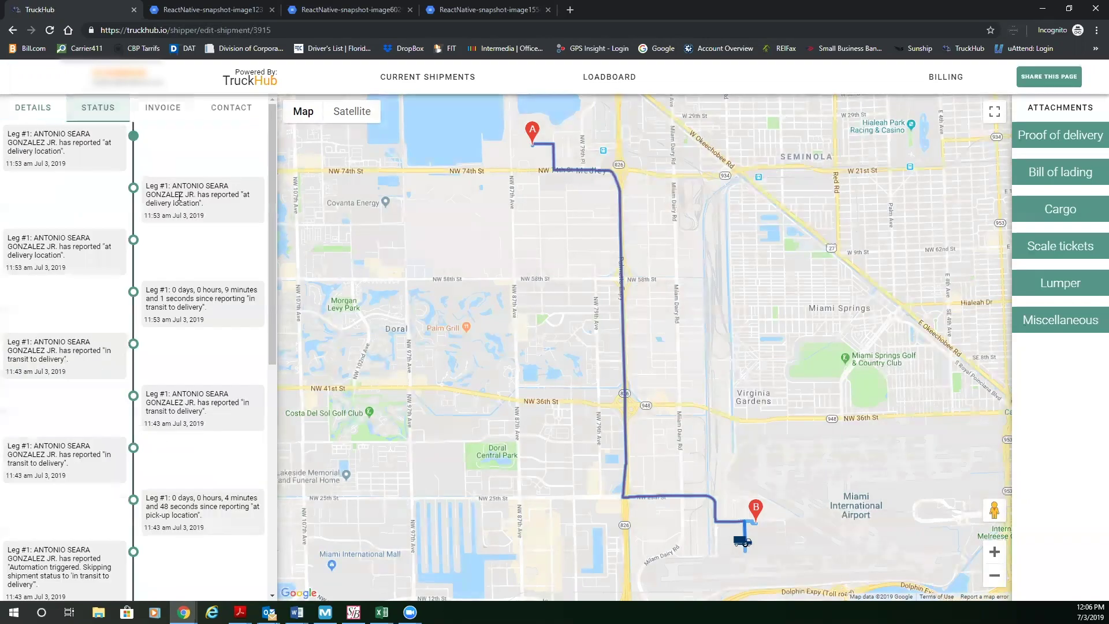
{"action": "left_click", "coordinate": [172, 113]}
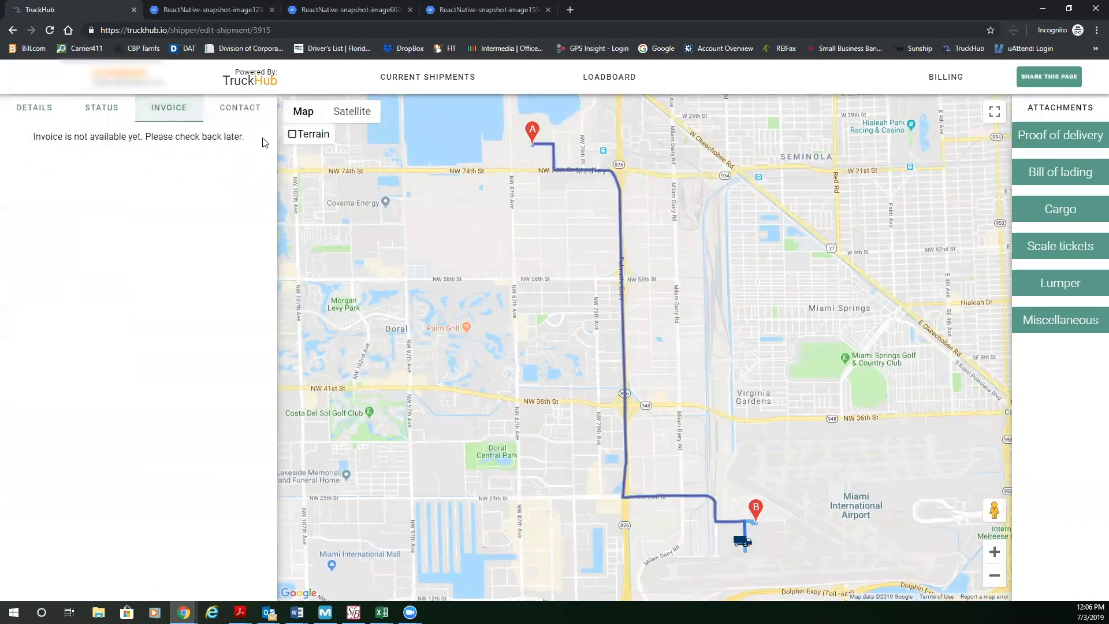
{"action": "left_click", "coordinate": [260, 105]}
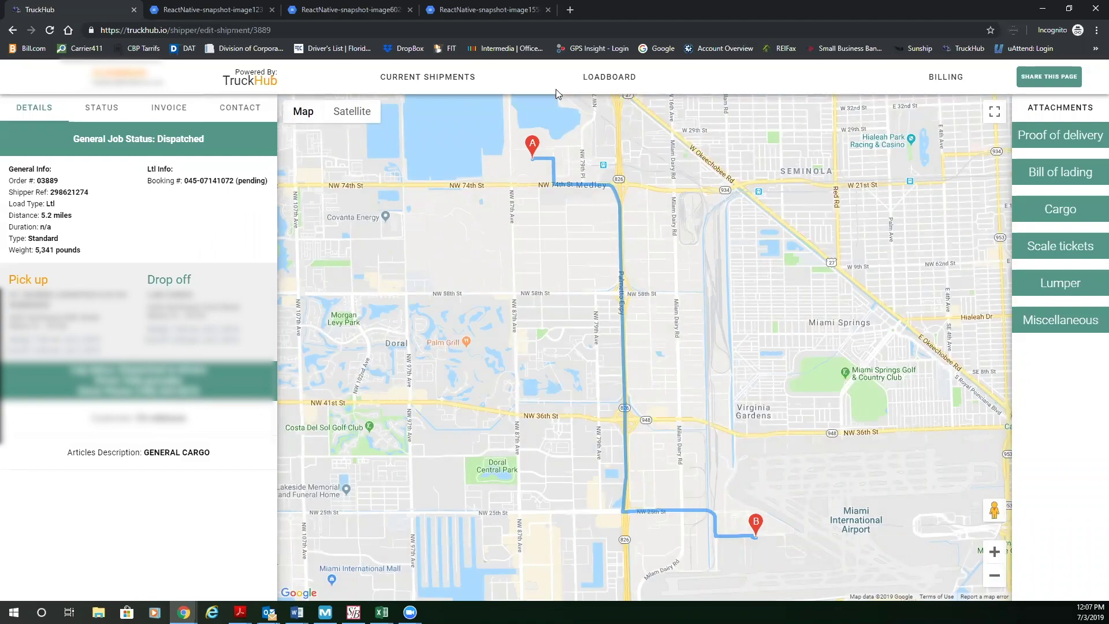
Step: Bring up the LOADBOARD categories menu in the header
{"action": "left_click", "coordinate": [612, 69]}
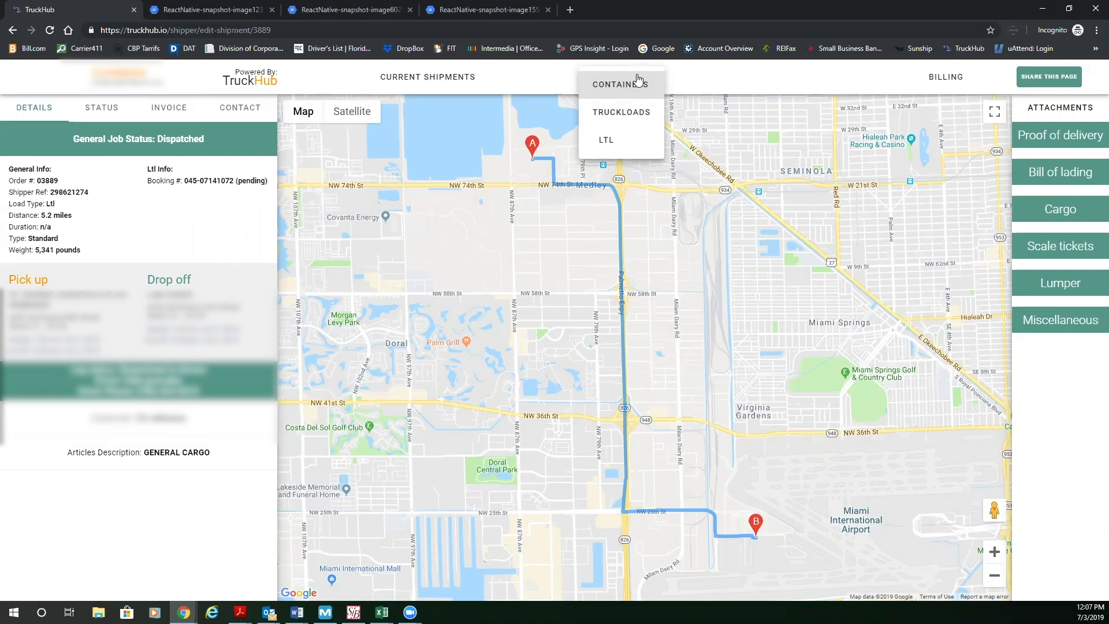
Step: Open the truckloads load board and add archived and completed to the Order Status filter
{"action": "left_click", "coordinate": [637, 109]}
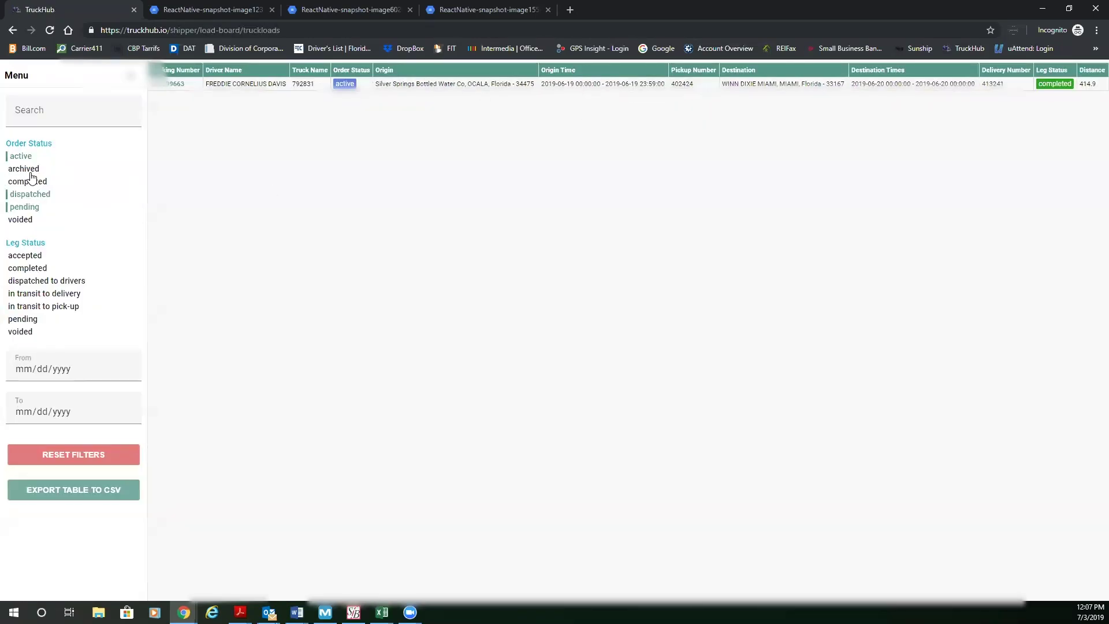
{"action": "left_click", "coordinate": [31, 169]}
{"action": "left_click", "coordinate": [32, 181]}
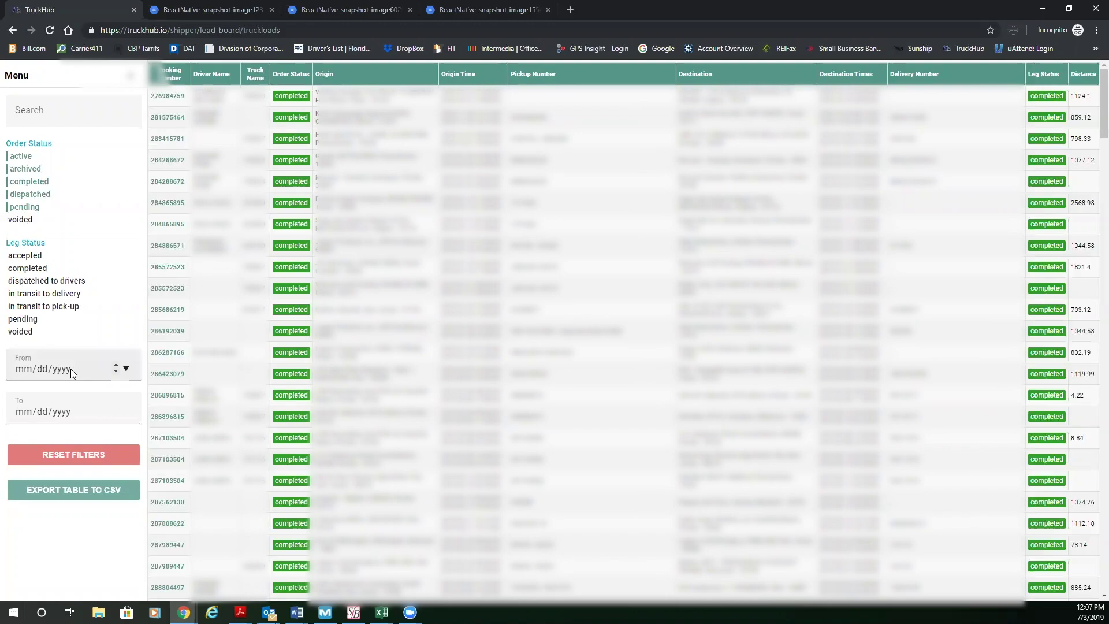
Step: Reset all table filters, confirm, and open the job for booking 276984759
{"action": "left_click", "coordinate": [98, 454]}
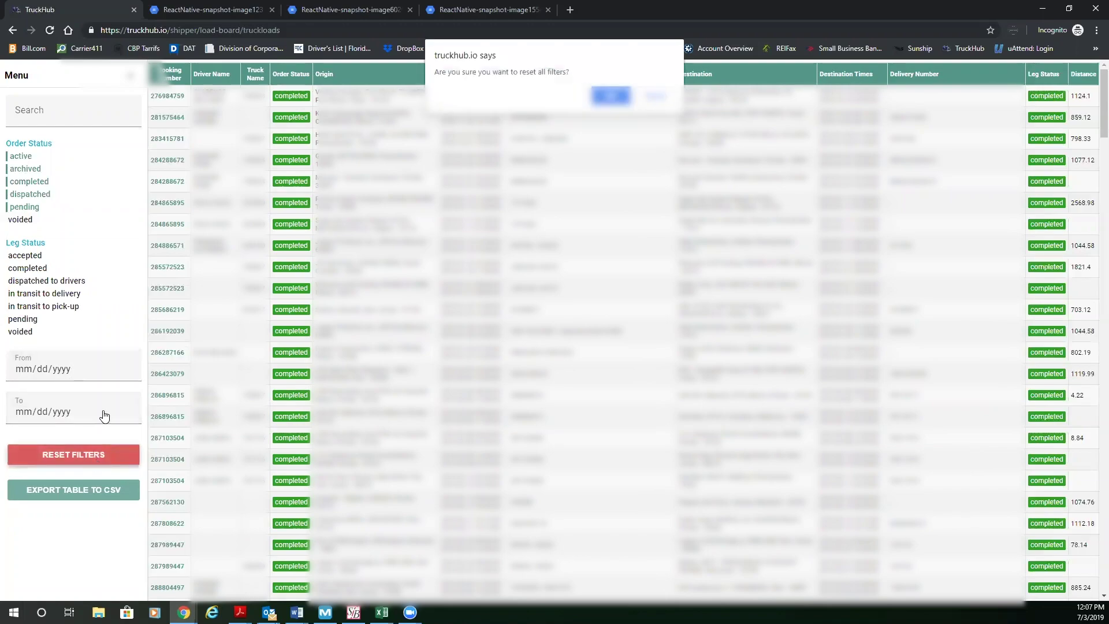
{"action": "left_click", "coordinate": [611, 96]}
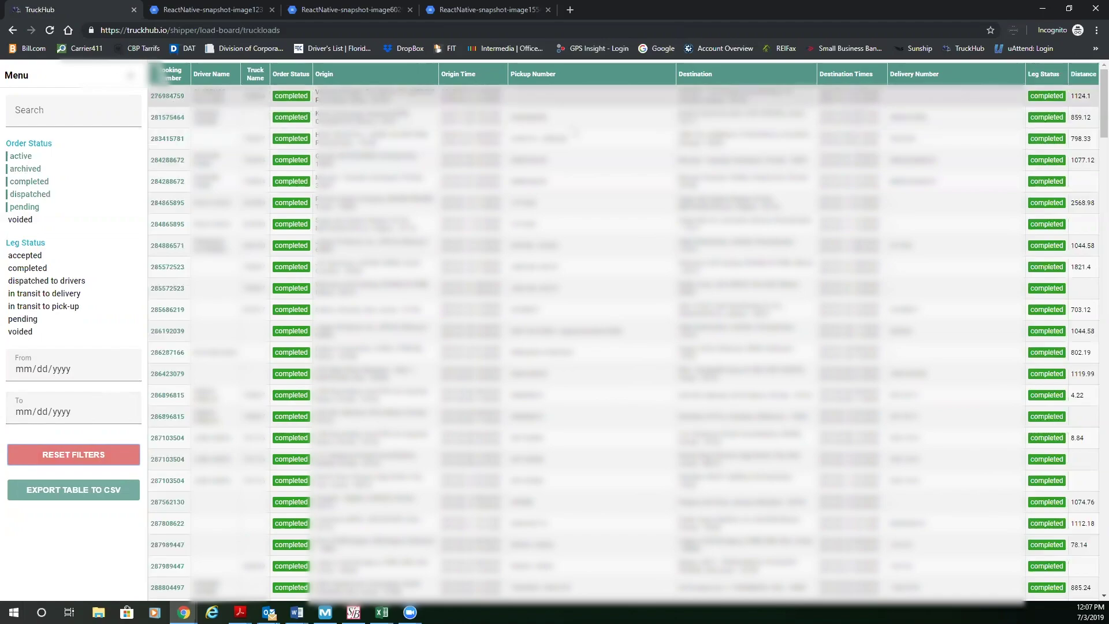
{"action": "left_click", "coordinate": [176, 99]}
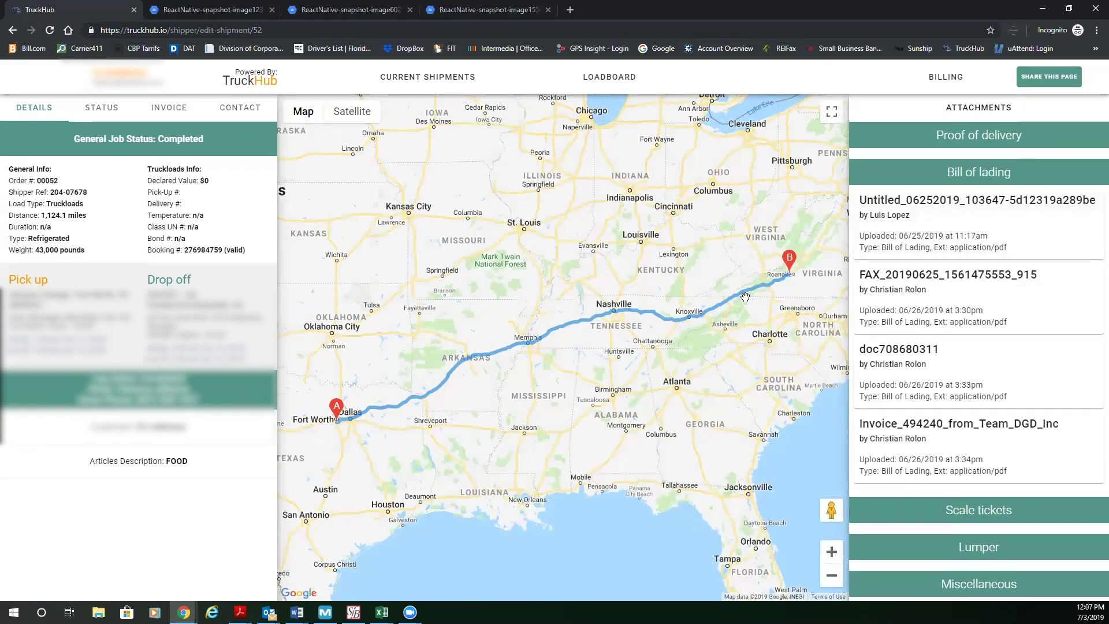
Step: Open the first bill of lading attachment for booking 276984759
{"action": "left_click", "coordinate": [924, 211]}
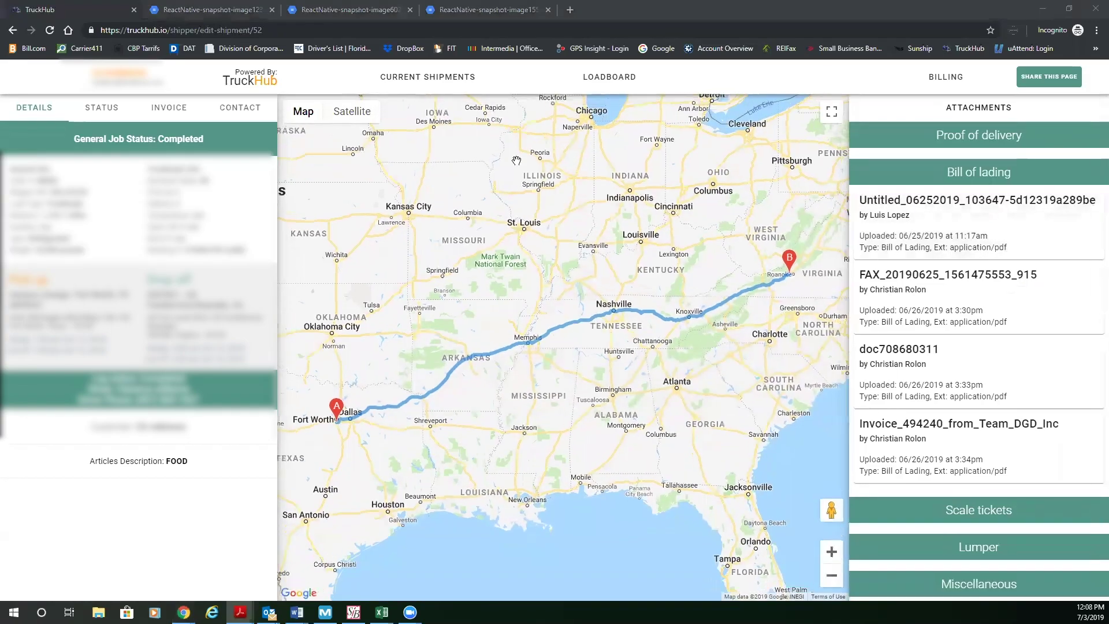